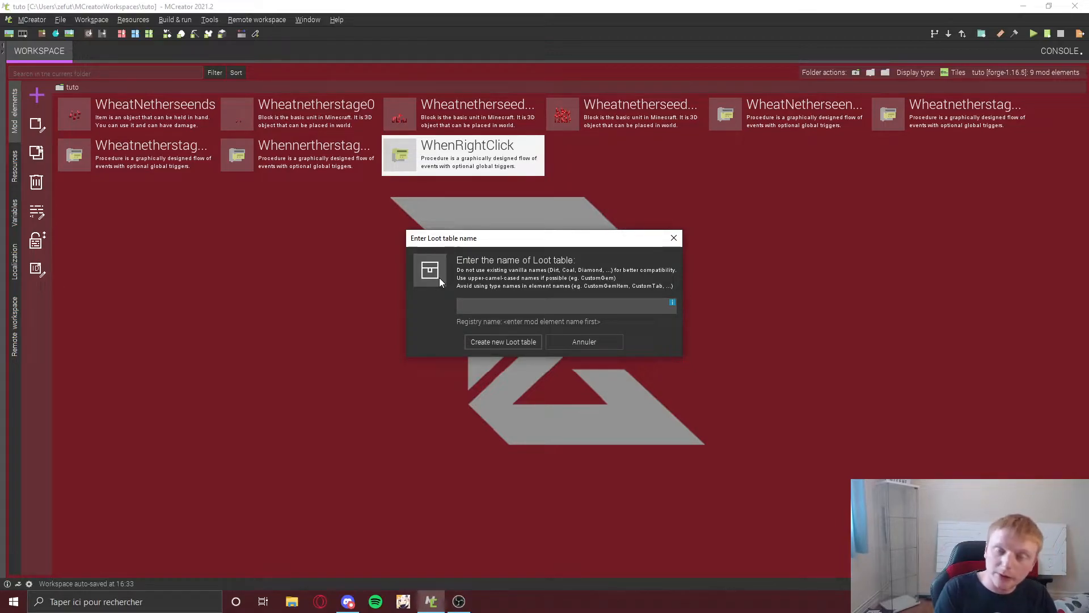
Step: Create a new loot table named Sand
type("Sand")
key("Return")
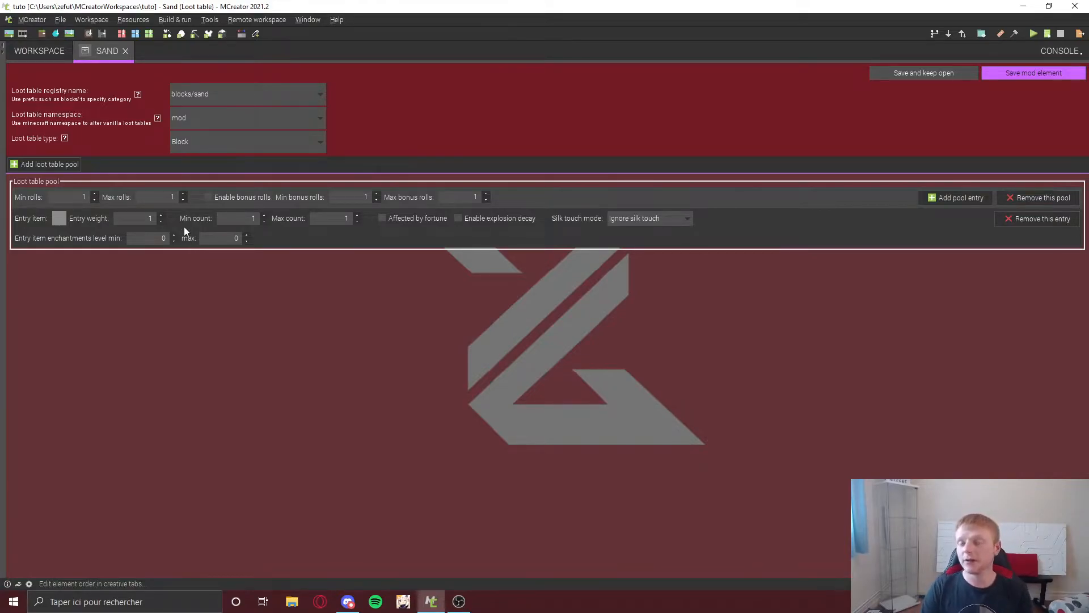
Step: Set the loot table namespace to minecraft, keeping registry name blocks/sand and type Block
left_click(221, 118)
left_click(191, 145)
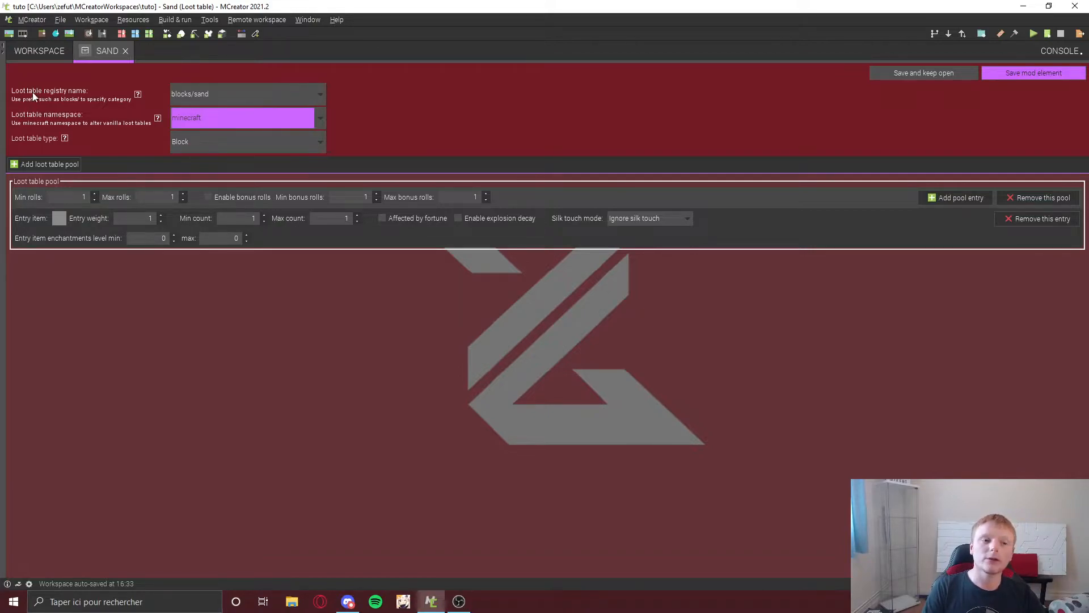
left_click(320, 98)
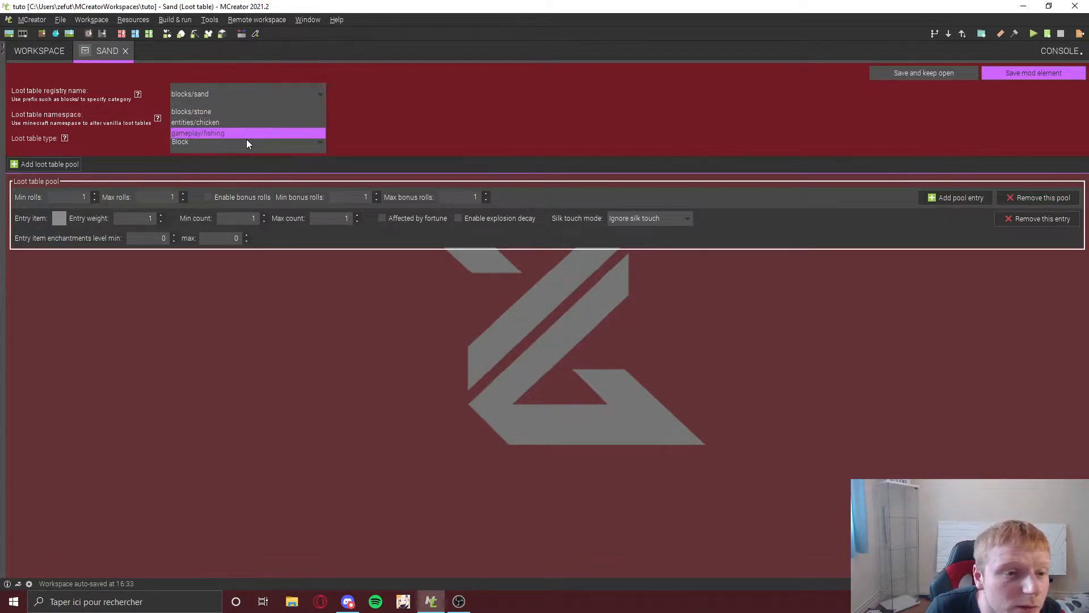
left_click(450, 101)
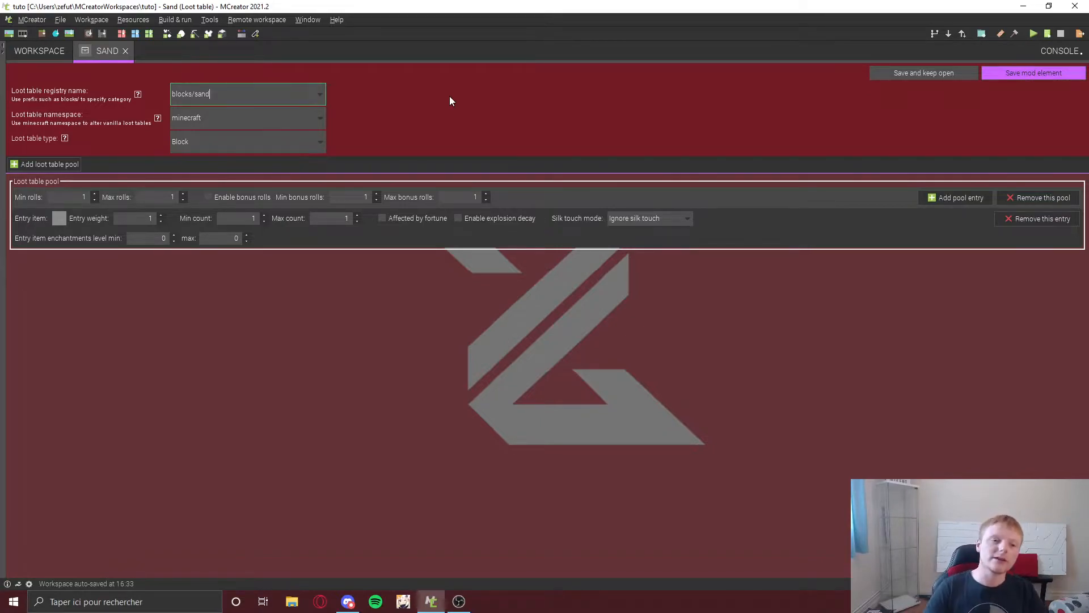
left_click(277, 140)
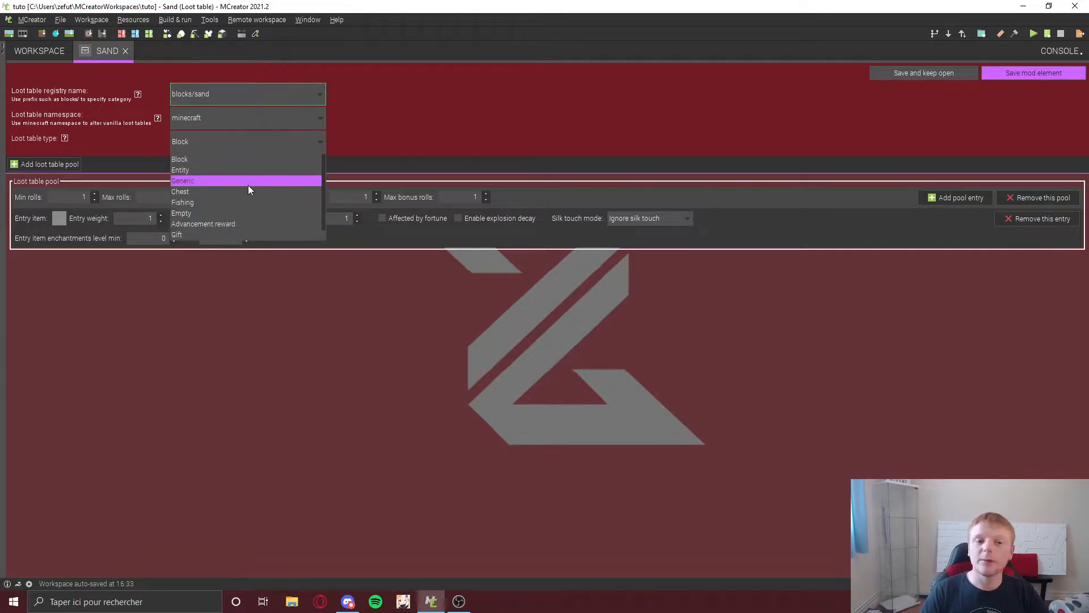
left_click(197, 159)
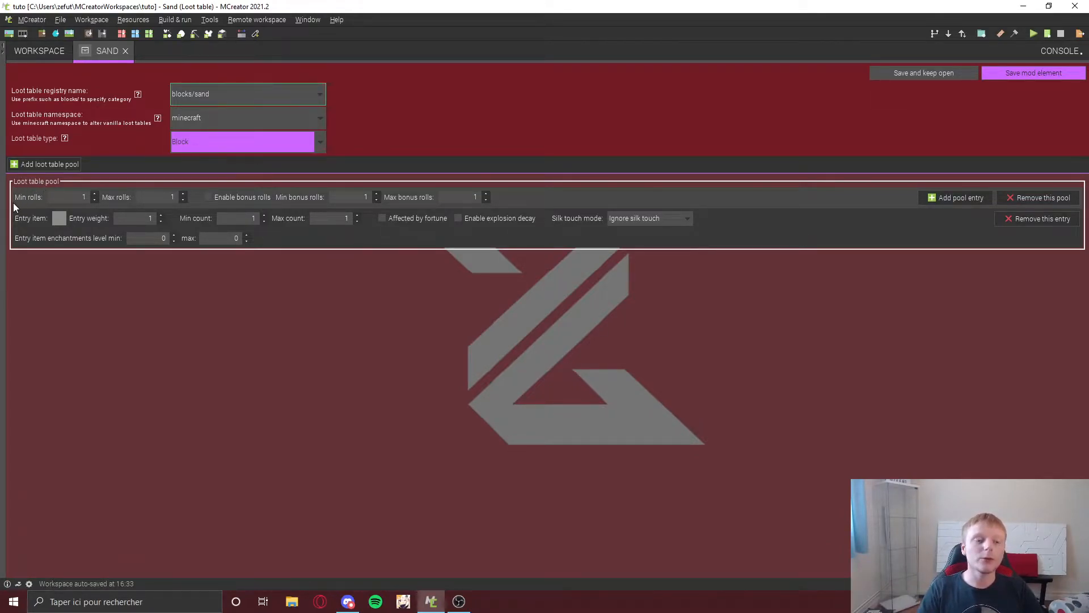
double_click(78, 197)
type("0")
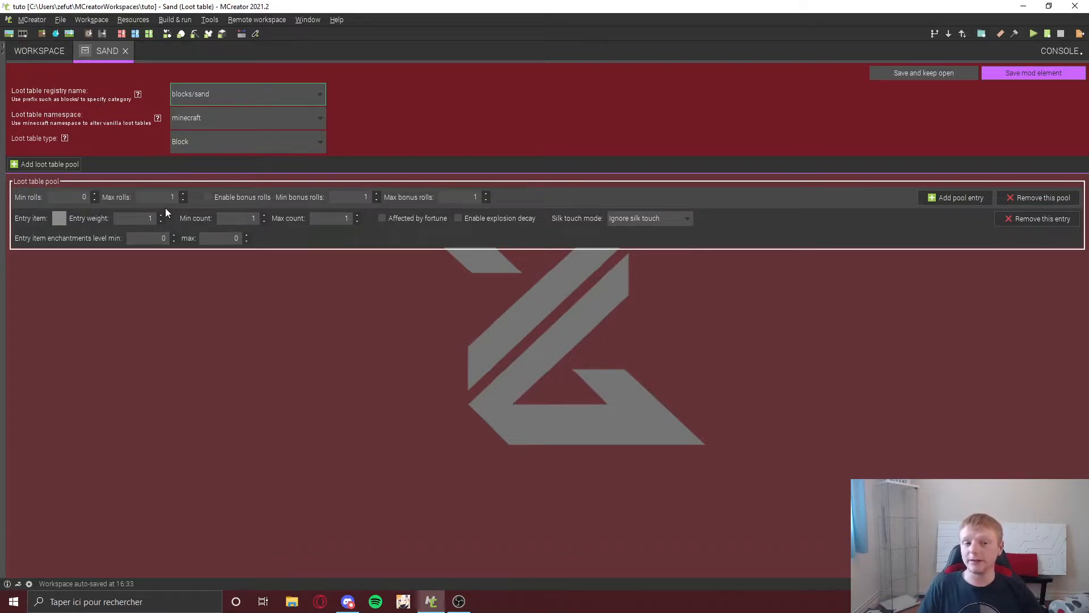
key("BackSpace")
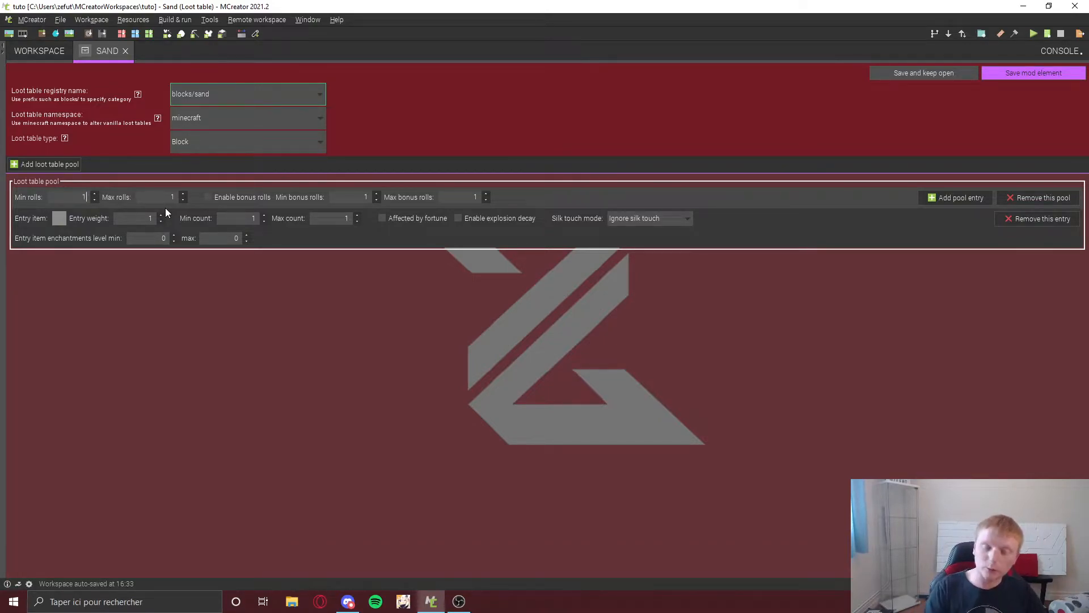
type("1")
double_click(173, 196)
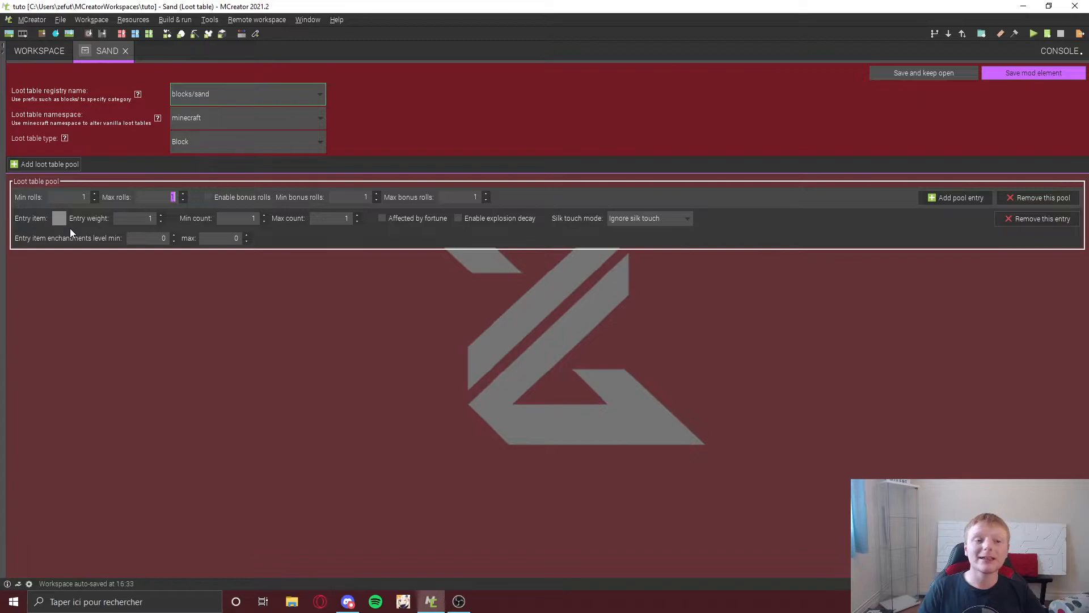
Step: Set the first pool entry's item to Sand using the block/item selector
left_click(59, 217)
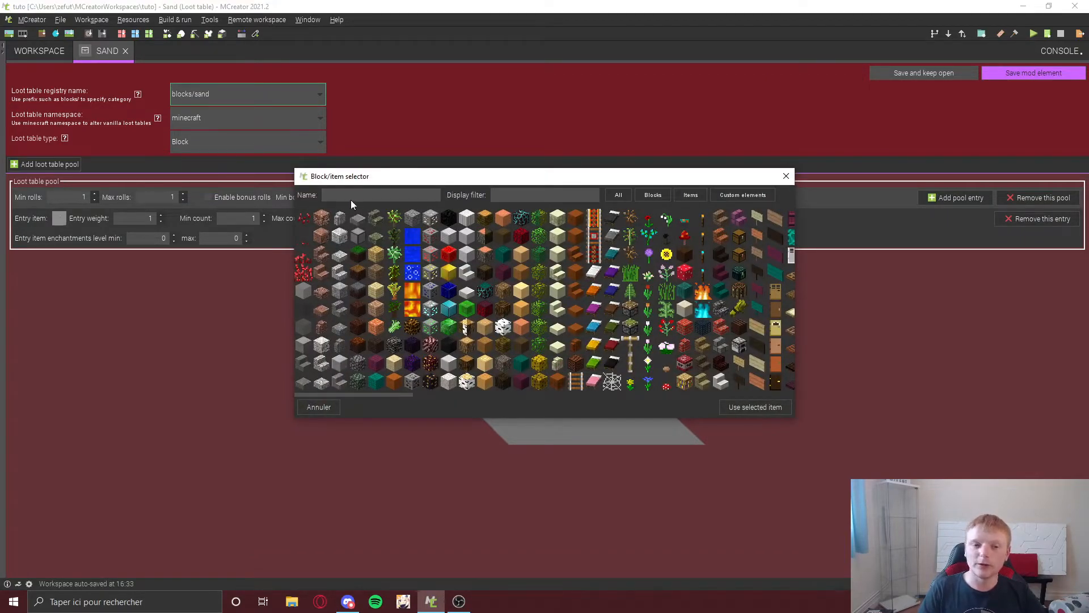
type("sand")
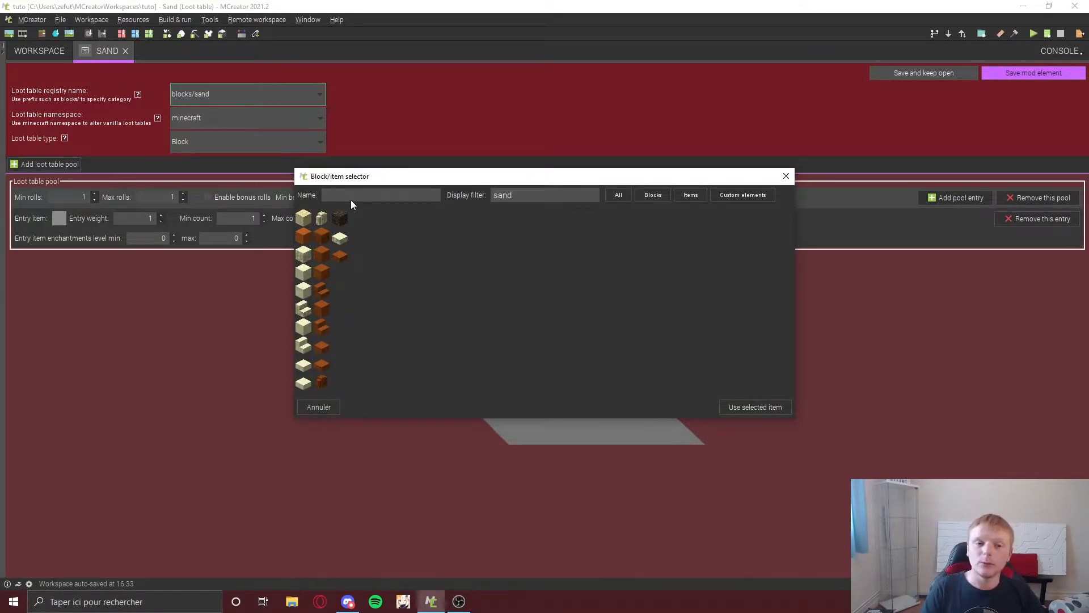
left_click(306, 221)
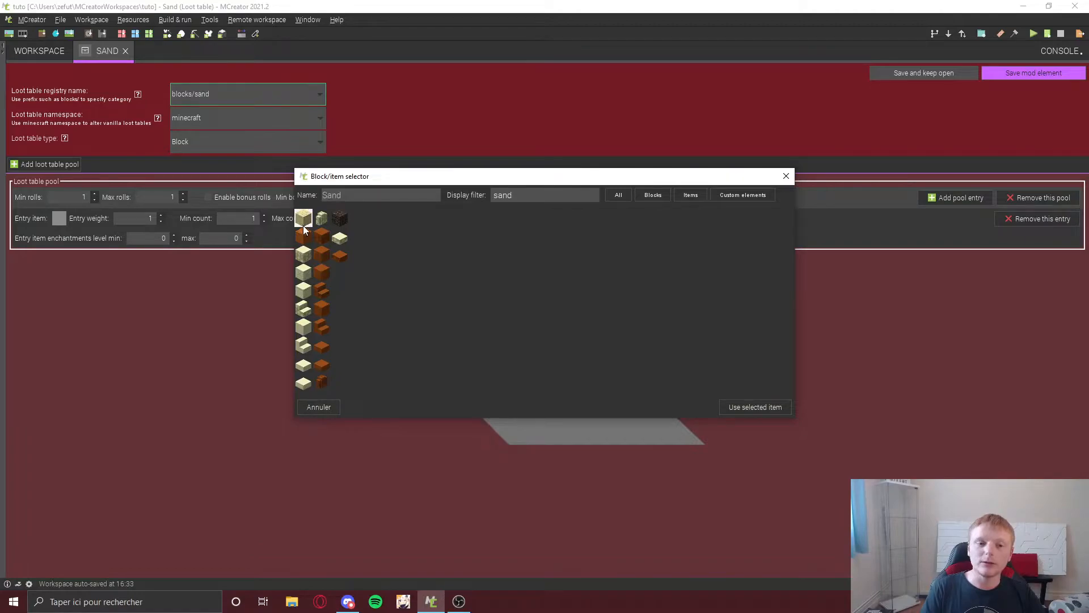
left_click(766, 406)
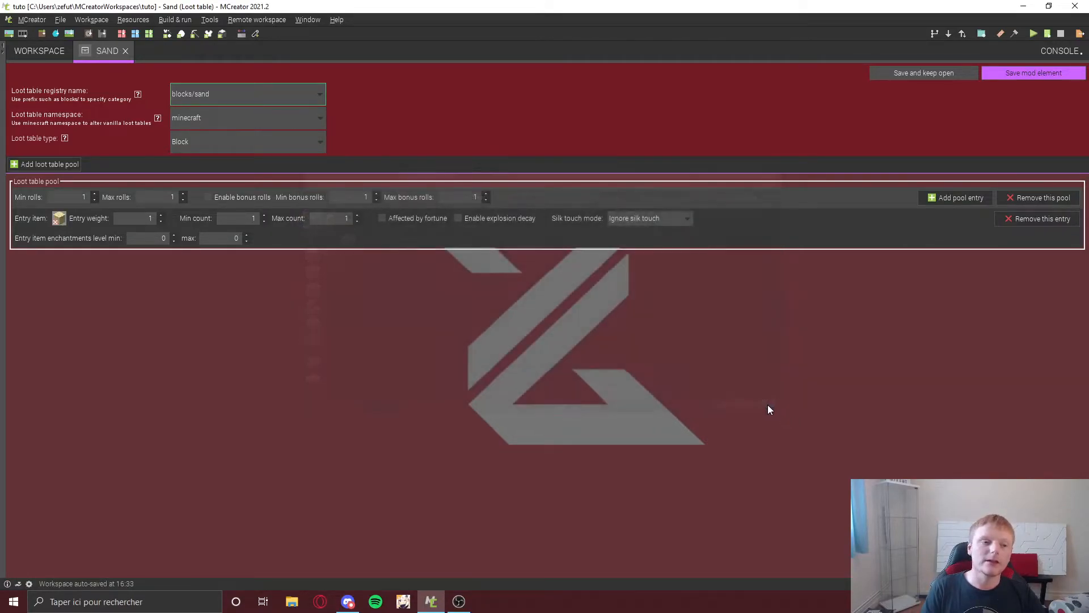
Step: Add a second pool entry and set its item to Gold Nugget
left_click(948, 195)
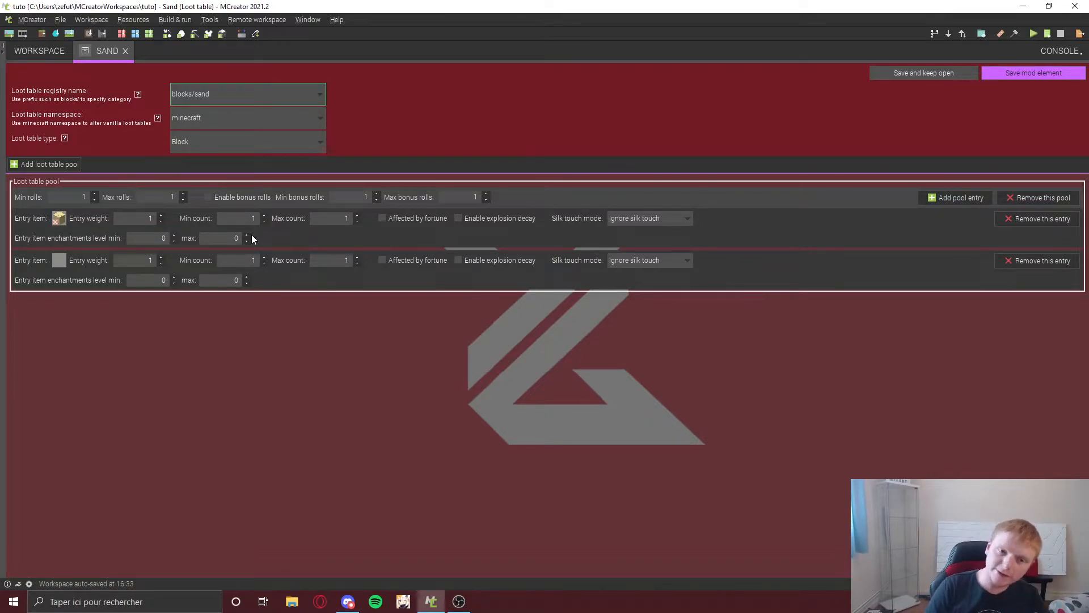
left_click(60, 261)
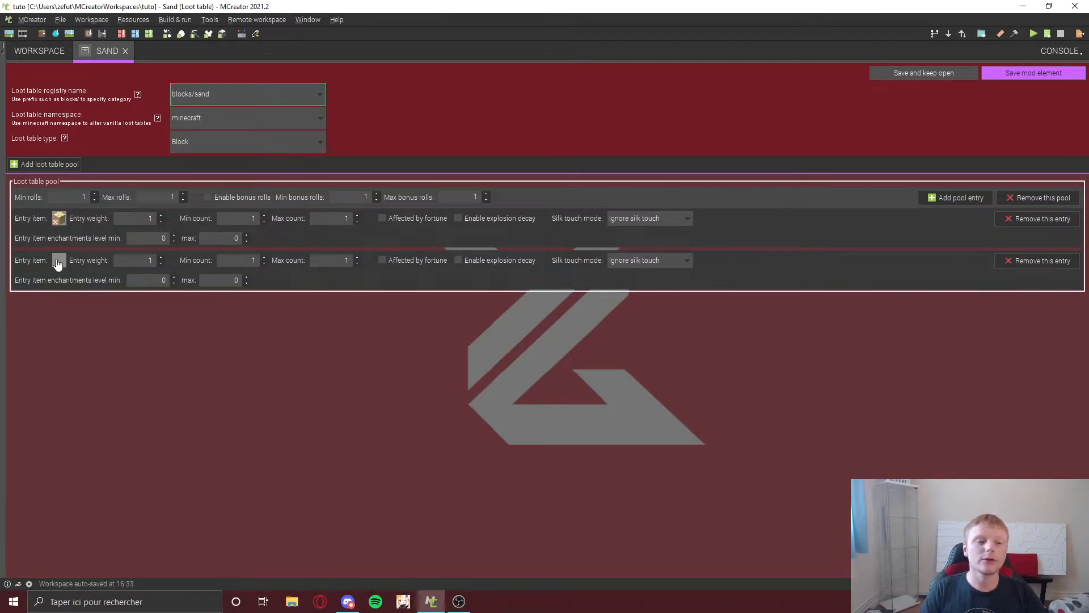
type("gold")
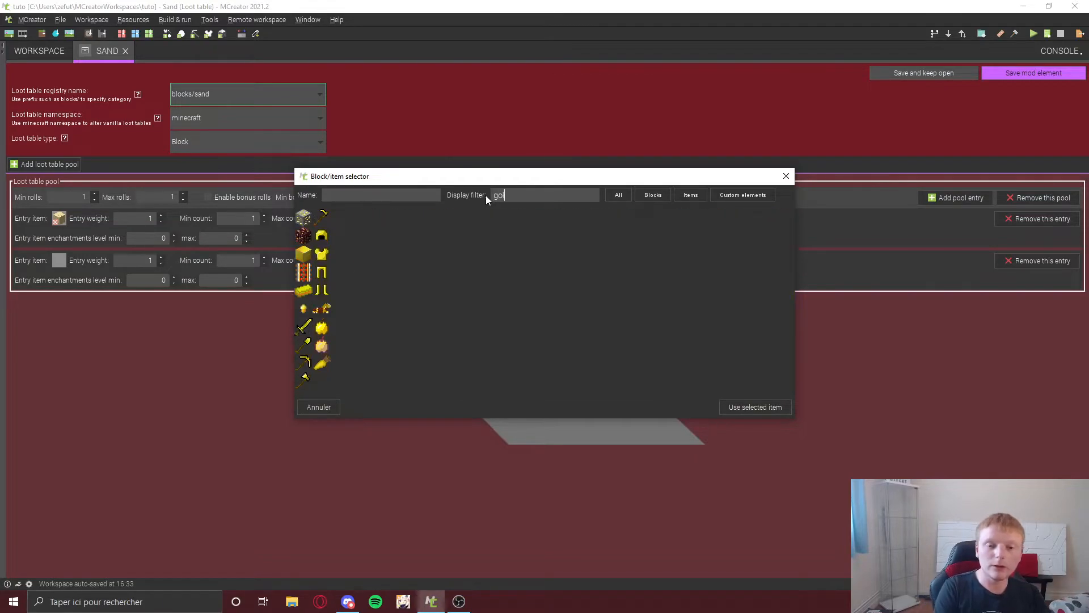
left_click(304, 309)
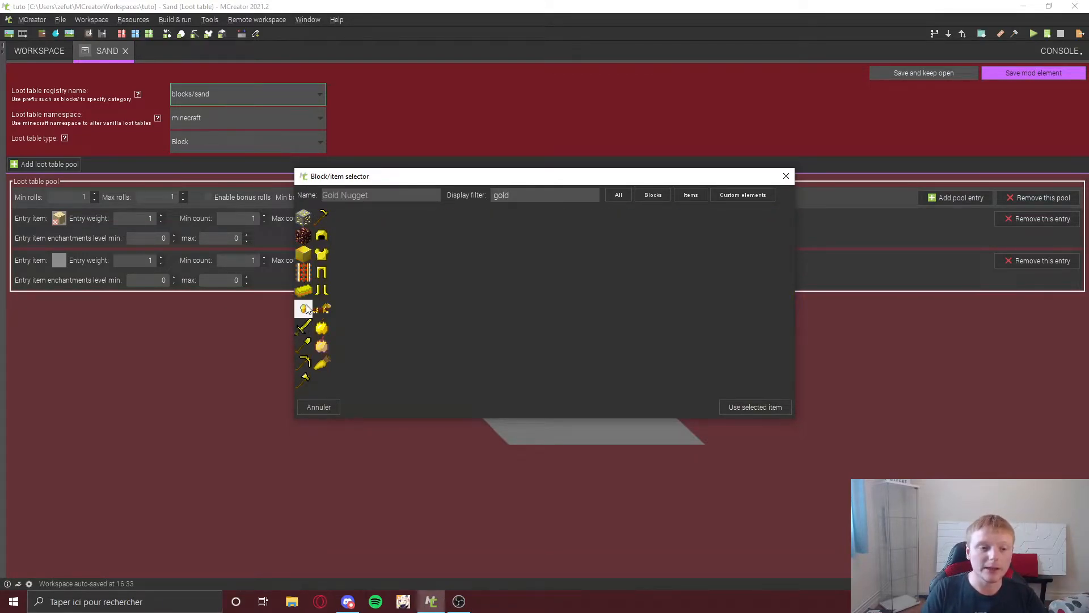
left_click(758, 407)
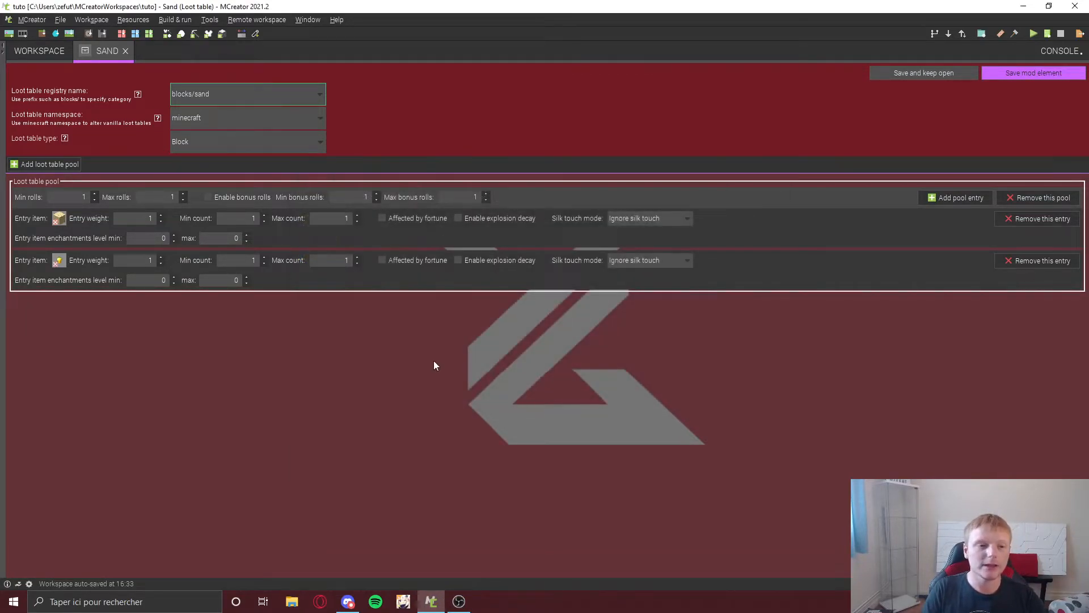
Step: Set the sand entry's weight to 70 and the gold nugget entry's weight to 50
double_click(142, 218)
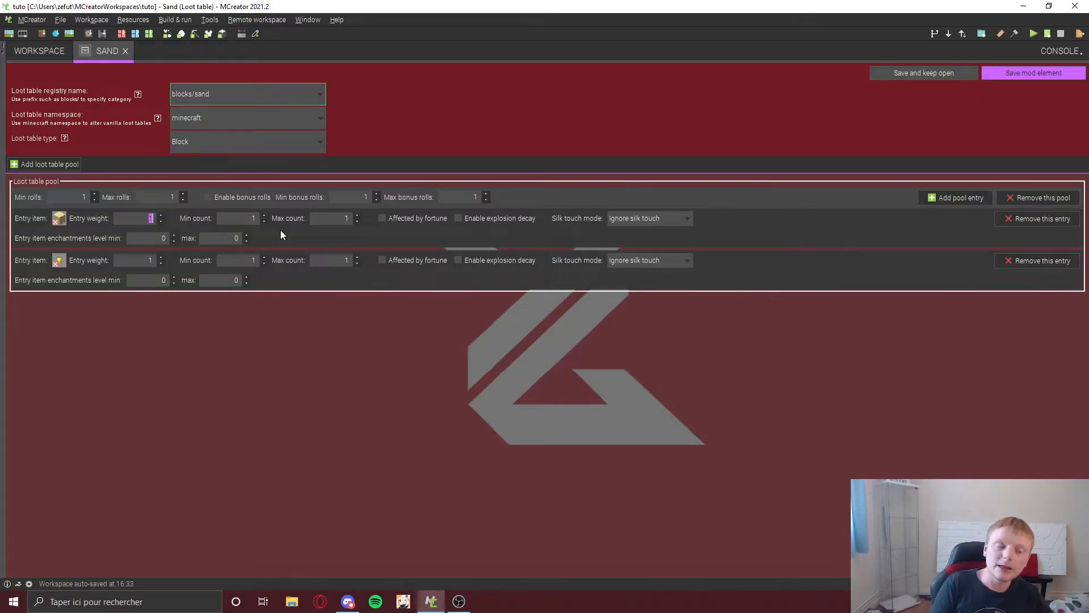
type("99")
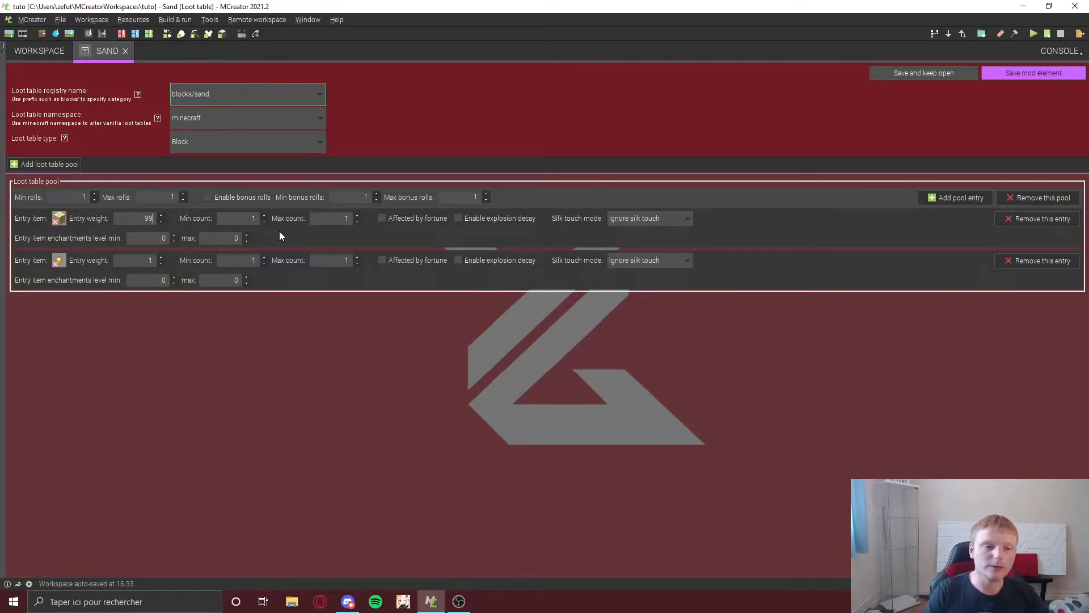
left_click(160, 216)
left_click(159, 216)
left_click(159, 216)
left_click(160, 216)
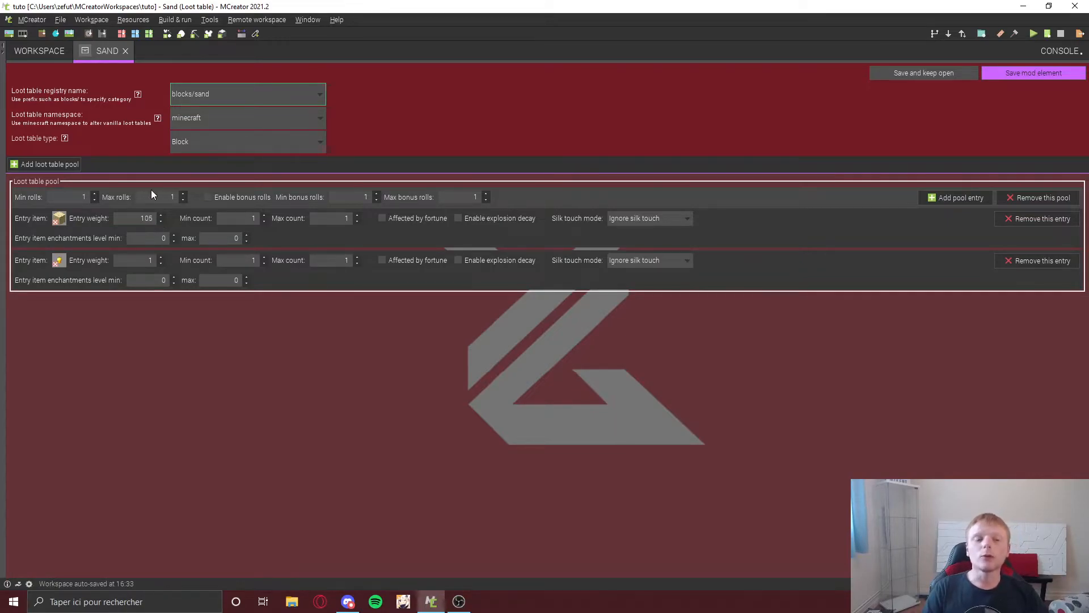
key("BackSpace")
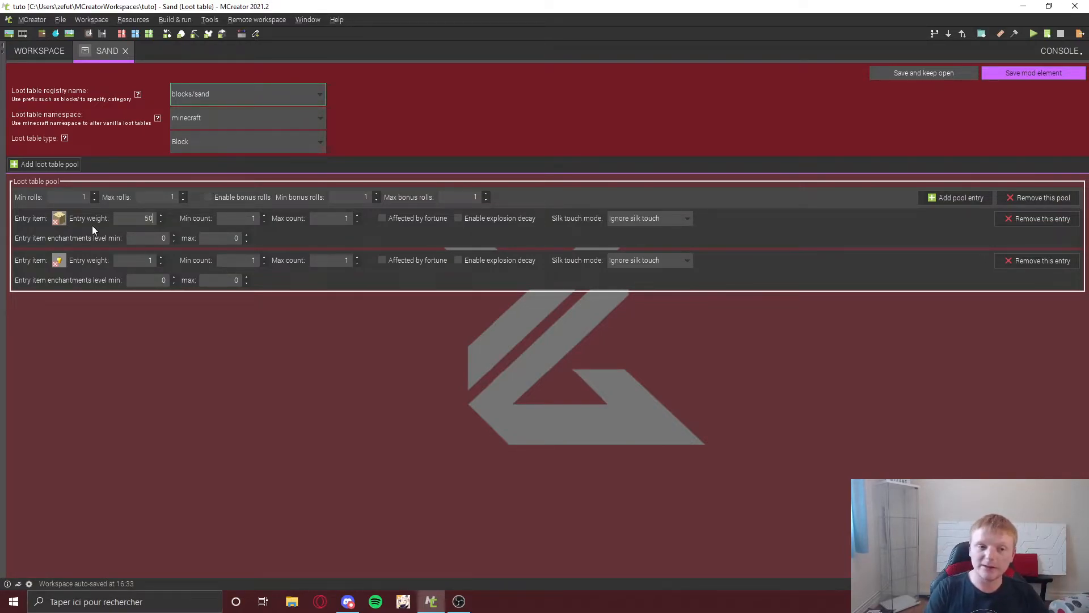
type("70")
double_click(141, 255)
type("50")
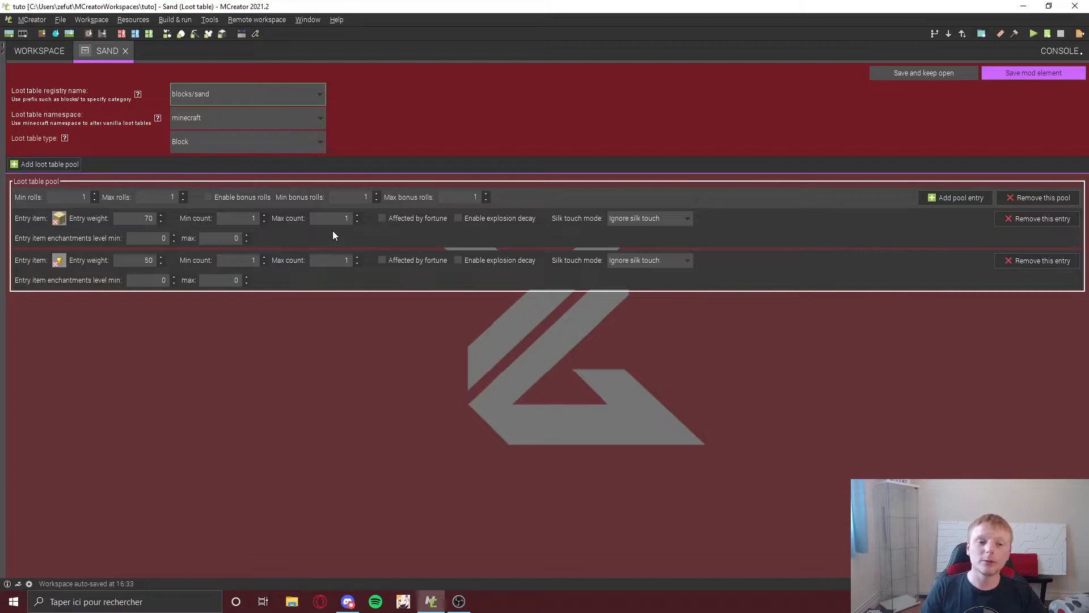
double_click(339, 217)
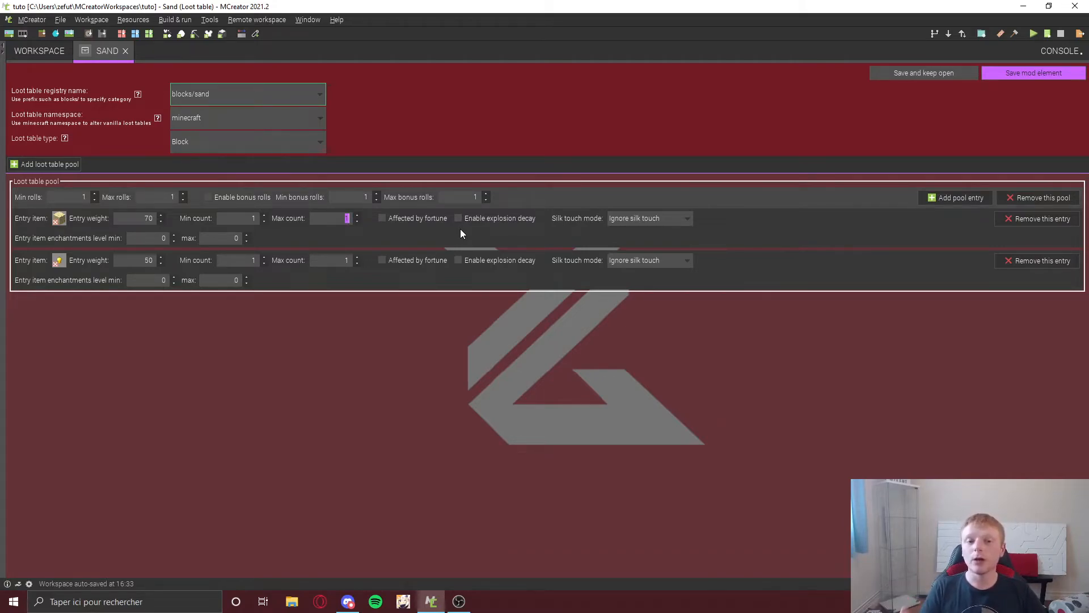
left_click(405, 220)
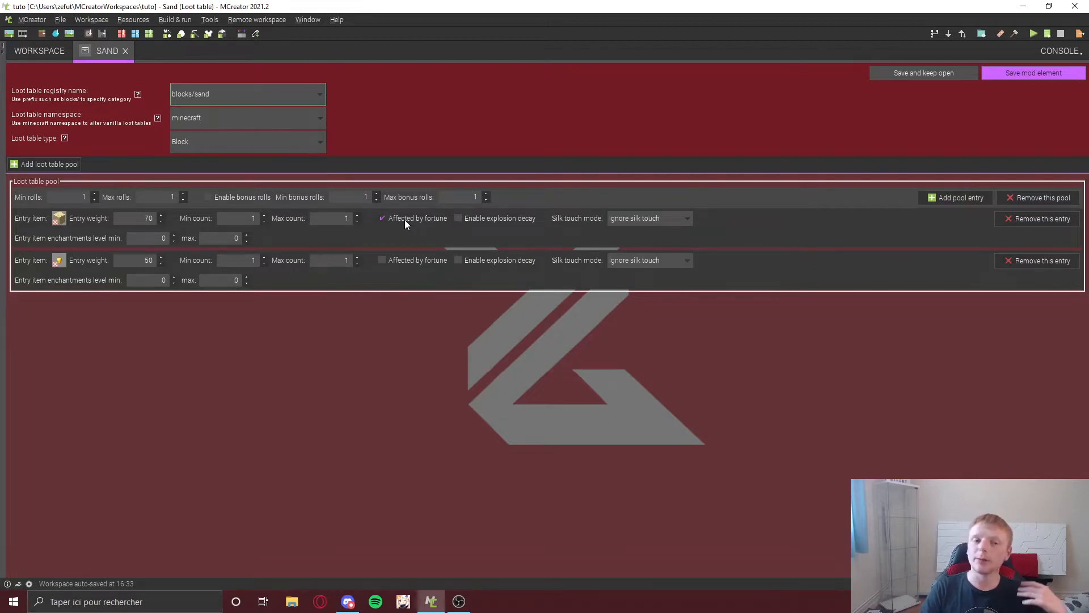
left_click(404, 220)
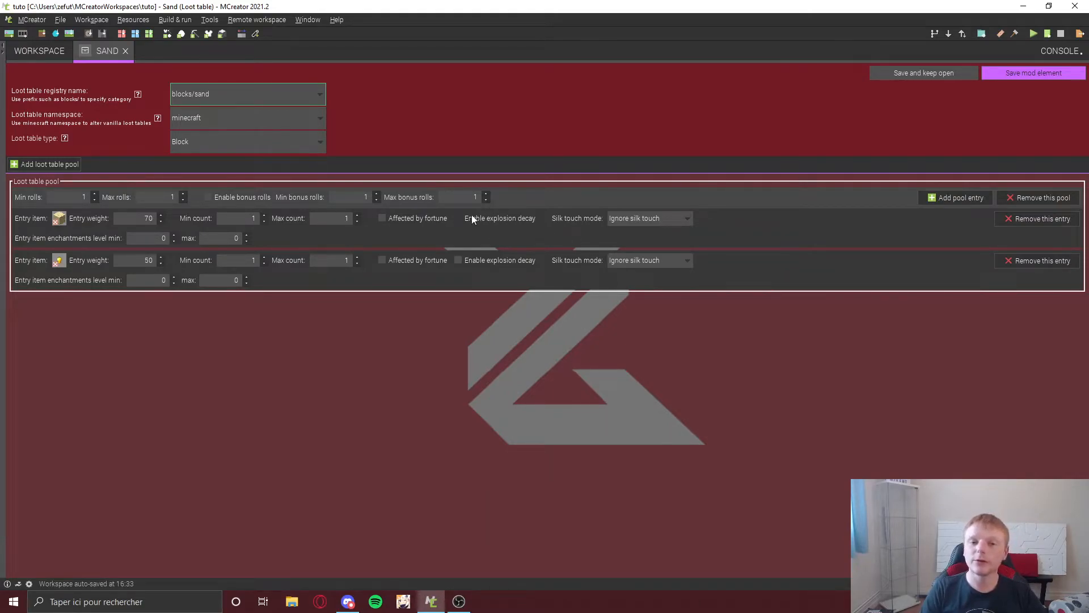
left_click(668, 220)
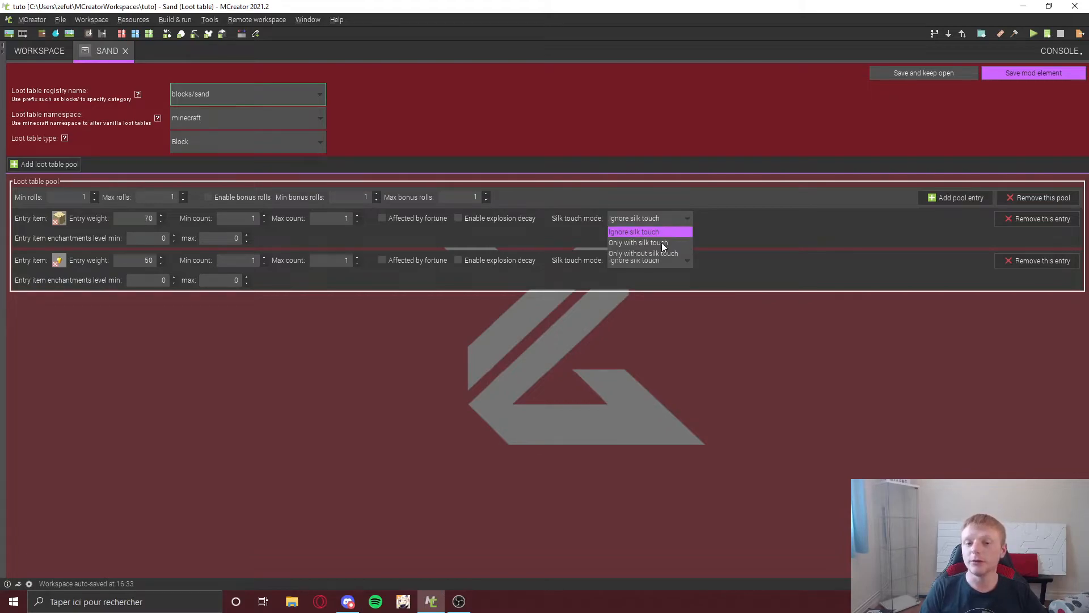
left_click(740, 222)
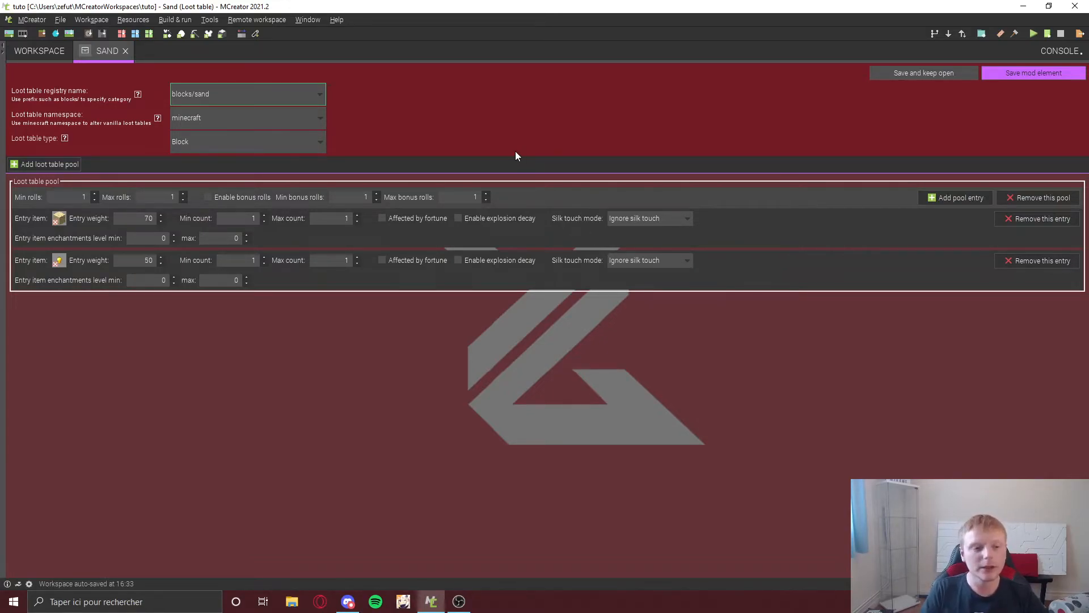
left_click(42, 165)
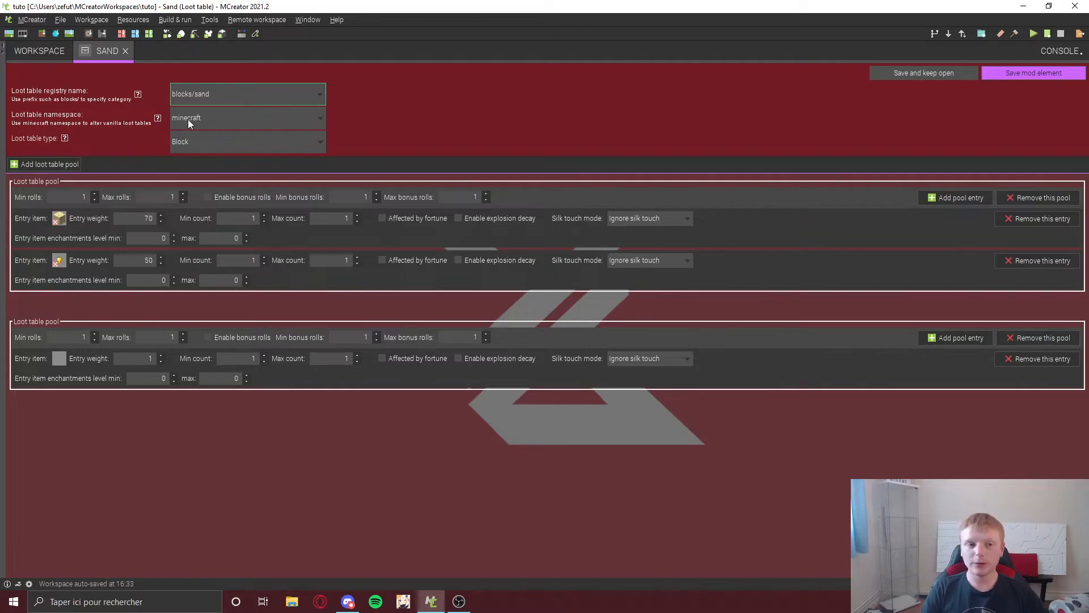
double_click(78, 199)
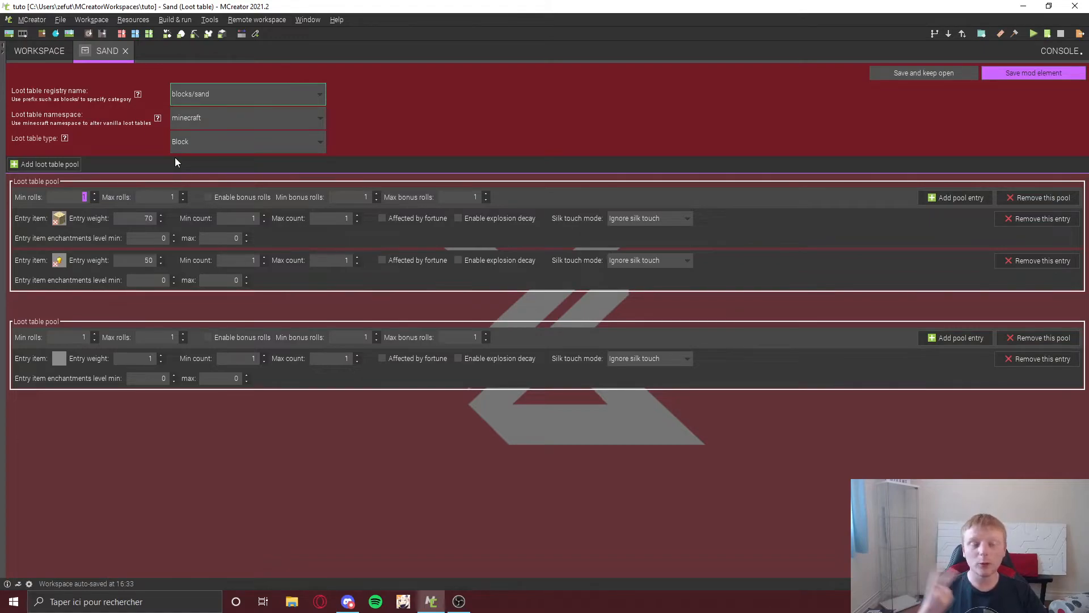
left_click(1025, 340)
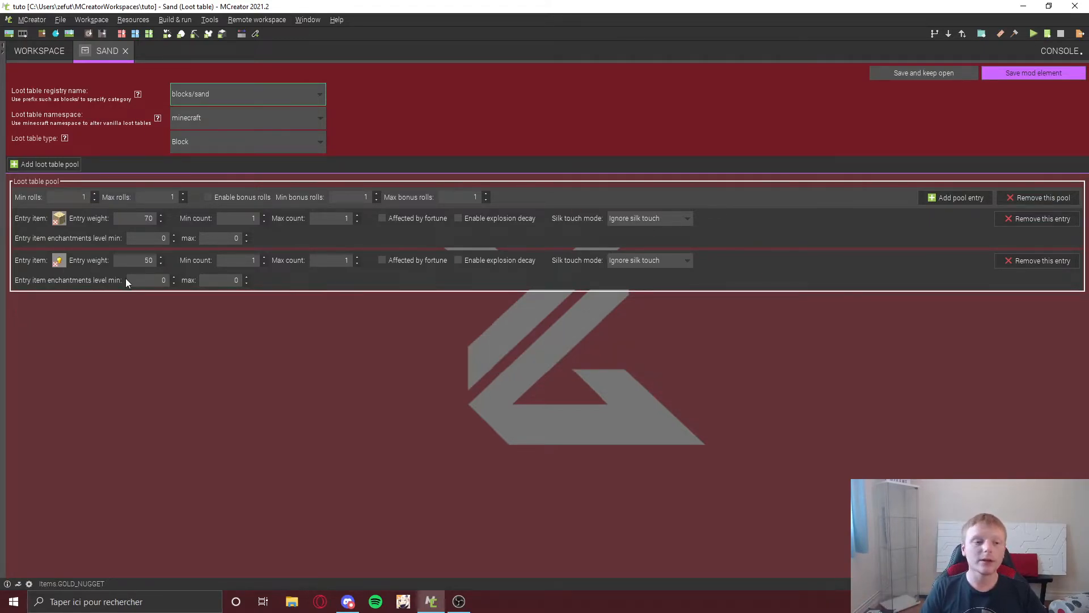
double_click(148, 217)
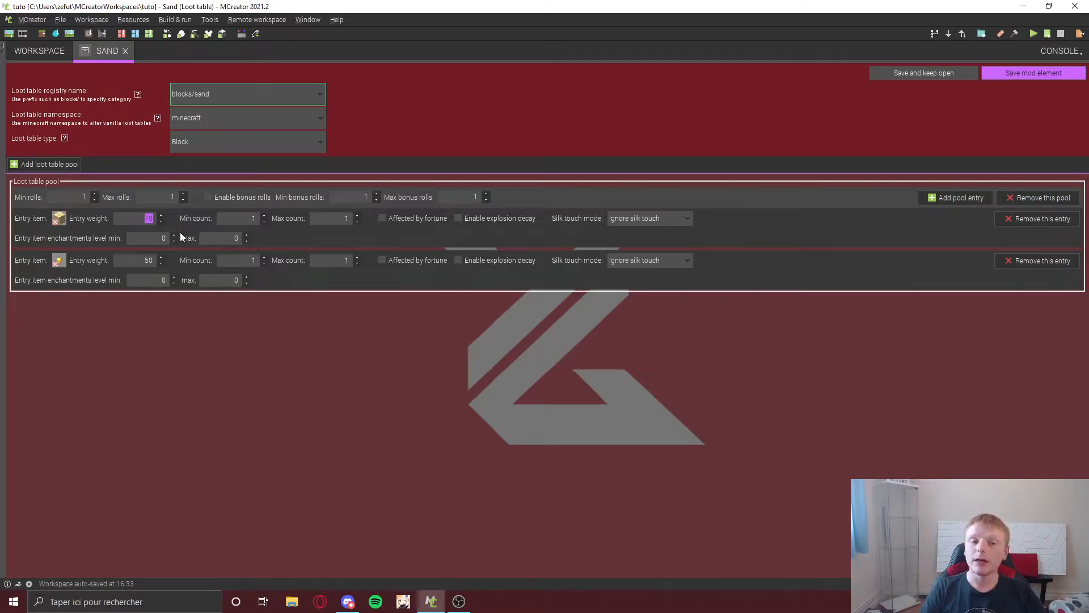
double_click(148, 219)
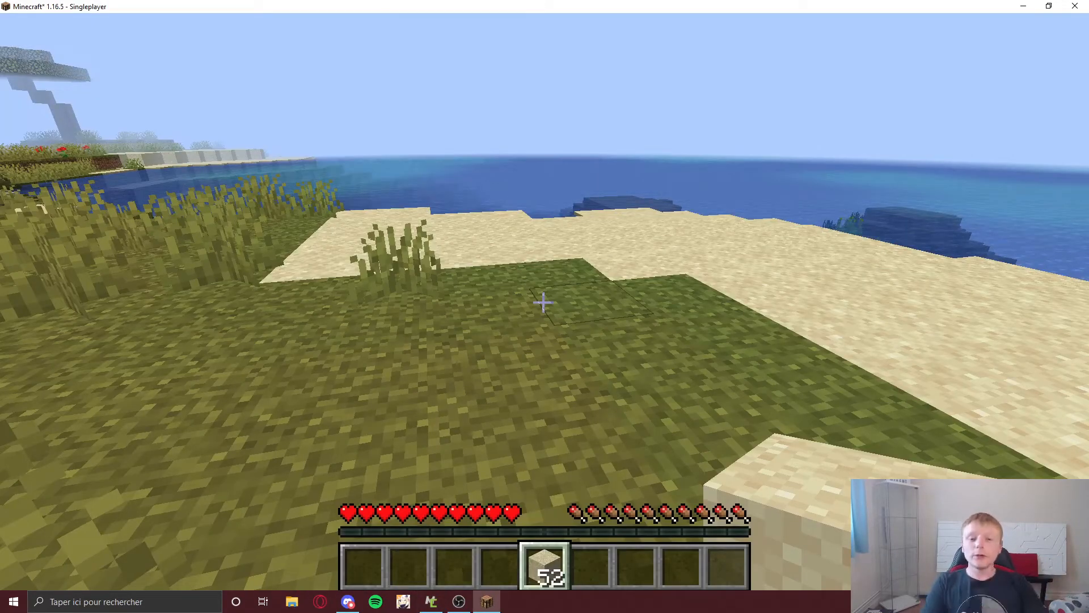
Step: In Minecraft, place and break sand blocks to test the new drops
key("s")
right_click(542, 302)
right_click(543, 302)
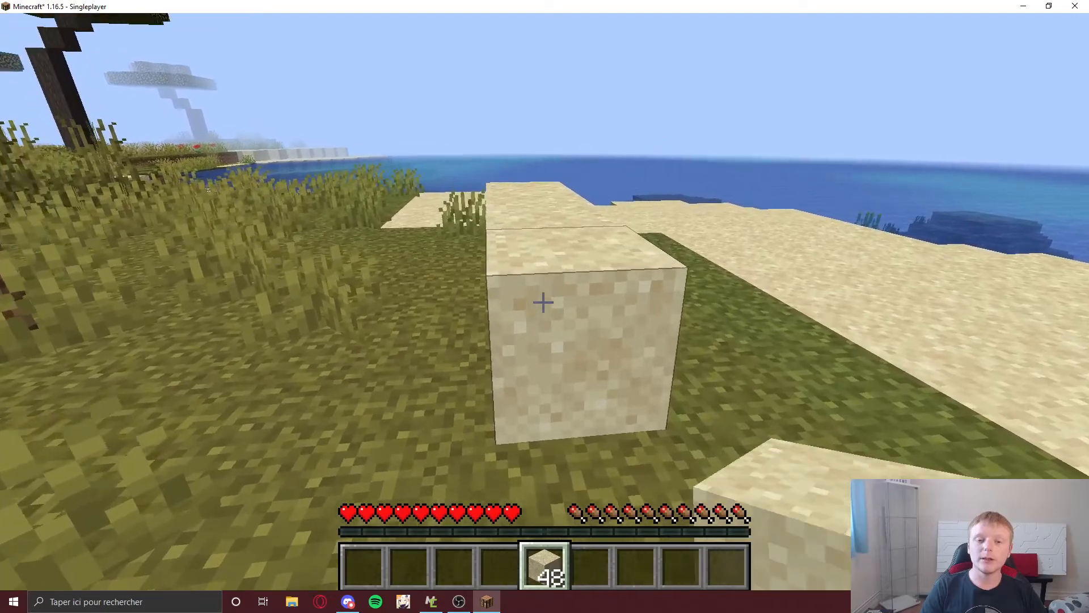
left_click(543, 302)
key("d")
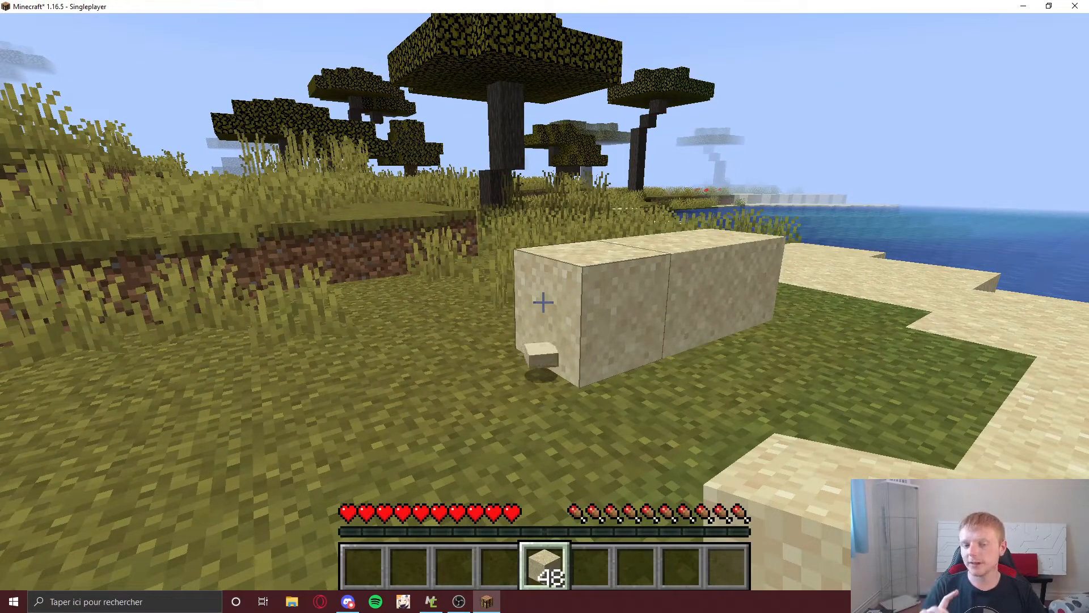
Step: Break the remaining placed sand blocks to check which items drop
key("d")
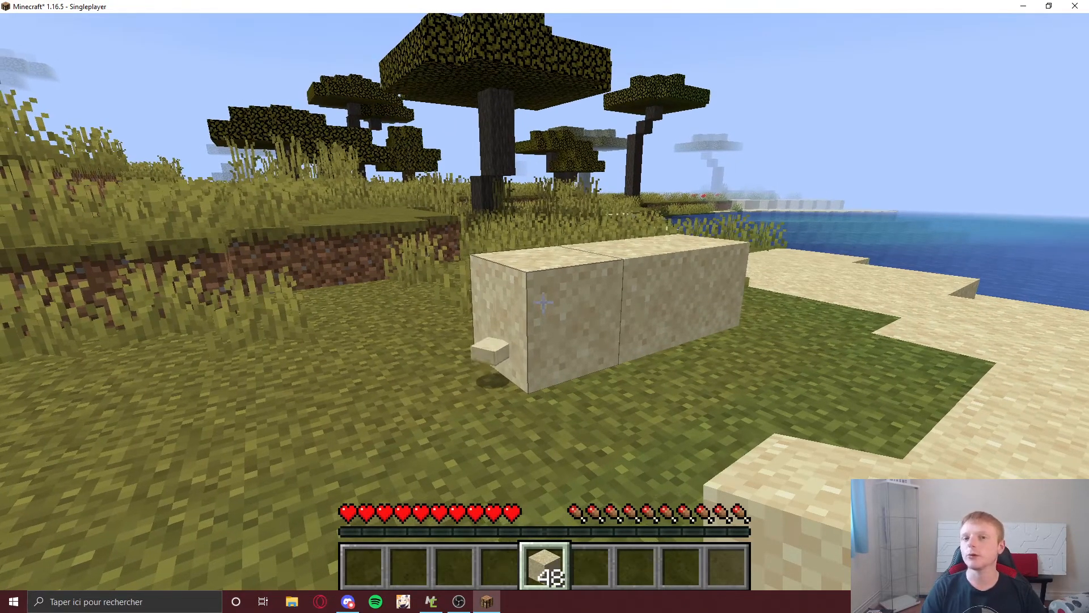
left_click(543, 303)
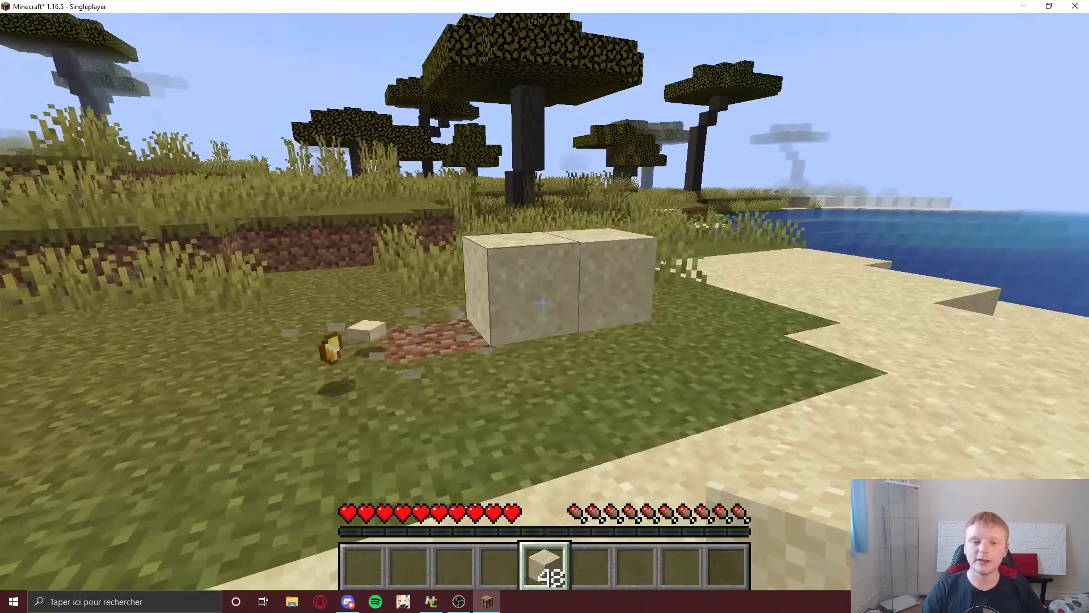
left_click(543, 302)
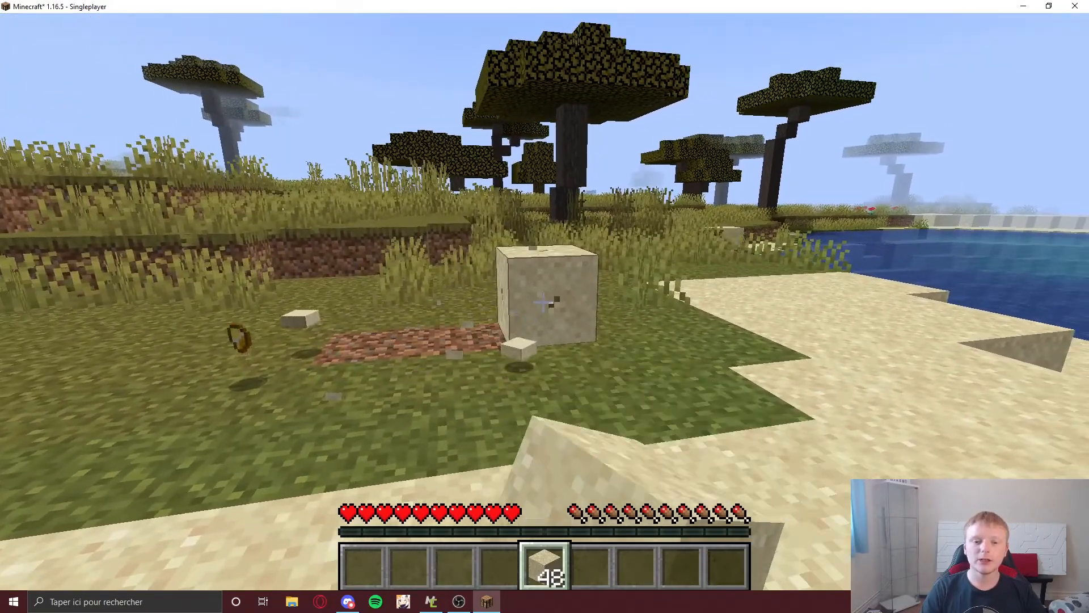
left_click(543, 303)
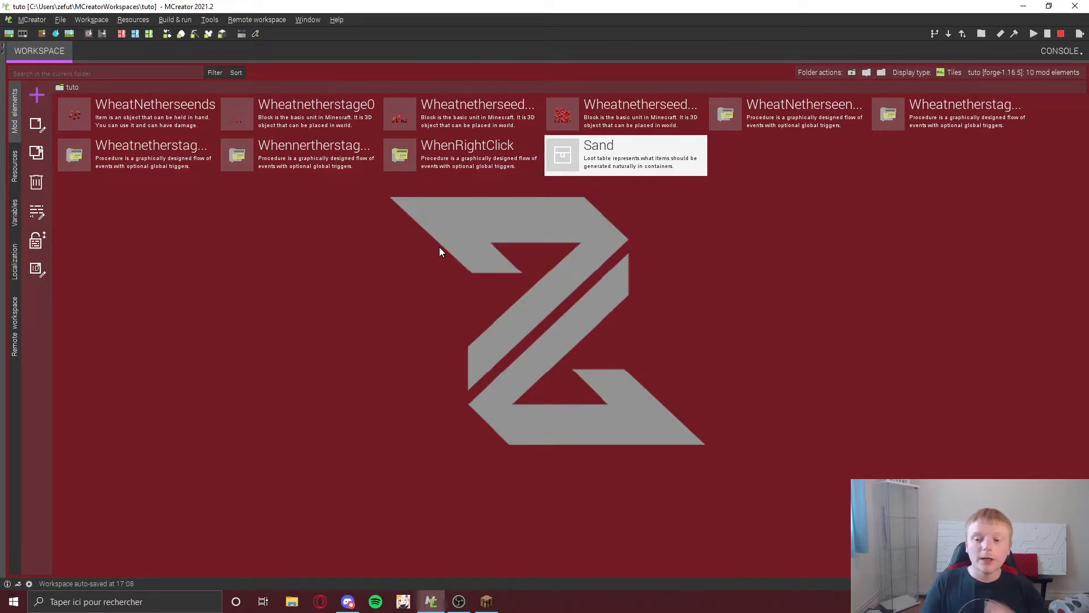
Step: Create a new loot table mod element named Zombie
left_click(38, 97)
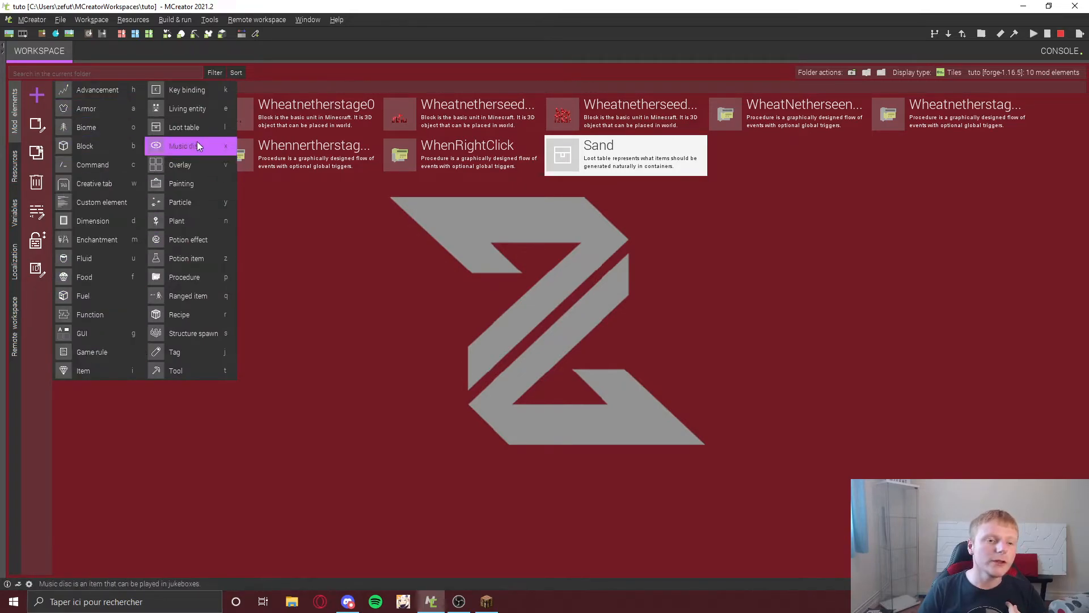
left_click(199, 123)
type("Zombie")
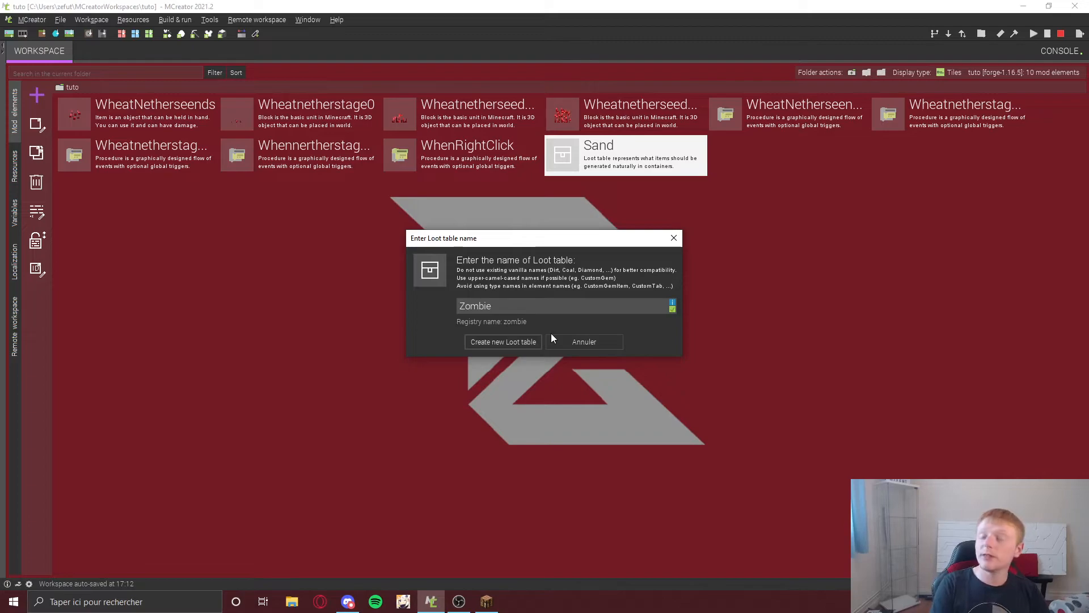
key("Return")
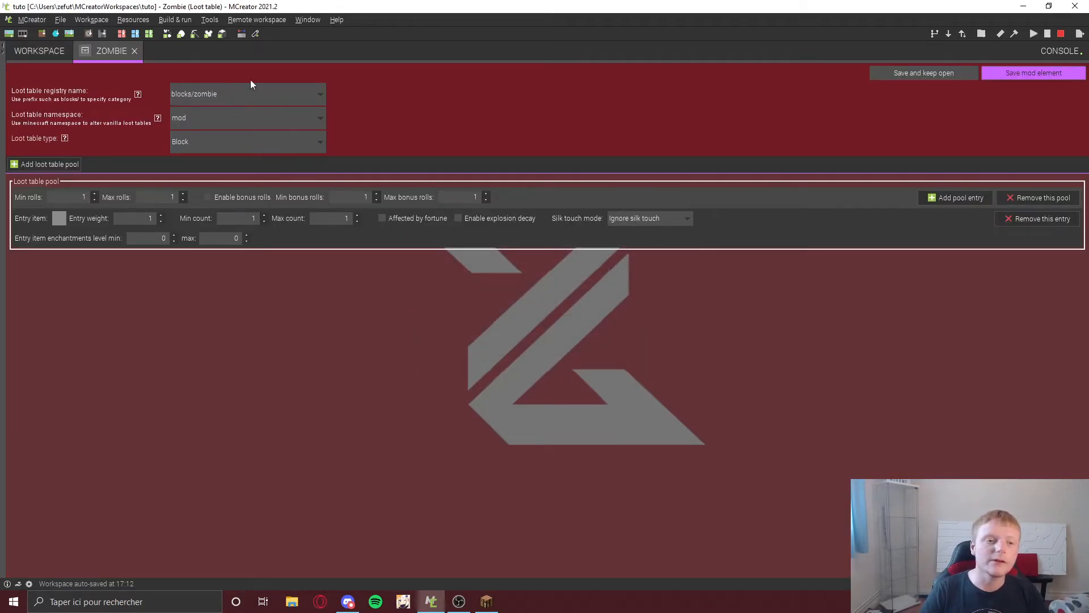
Step: Set the loot table type to Entity and the namespace to minecraft
left_click(198, 135)
left_click(222, 172)
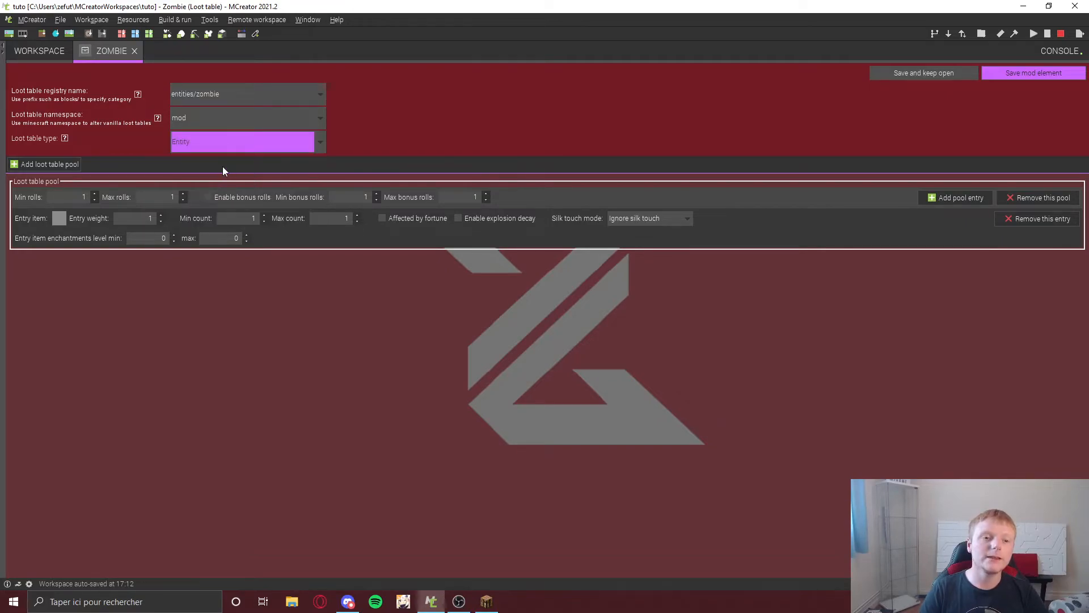
left_click(223, 121)
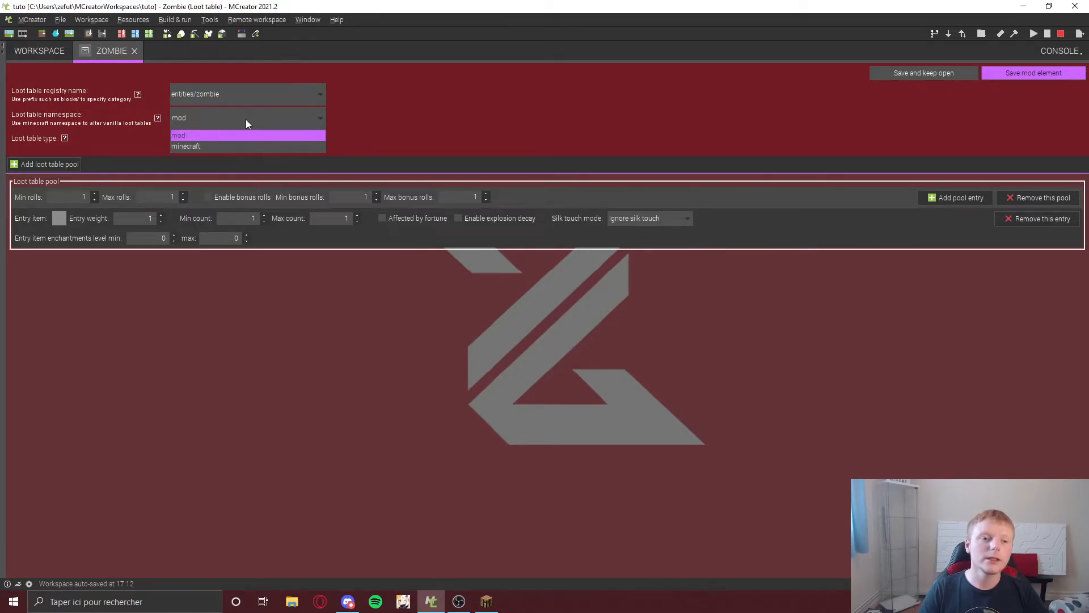
left_click(198, 143)
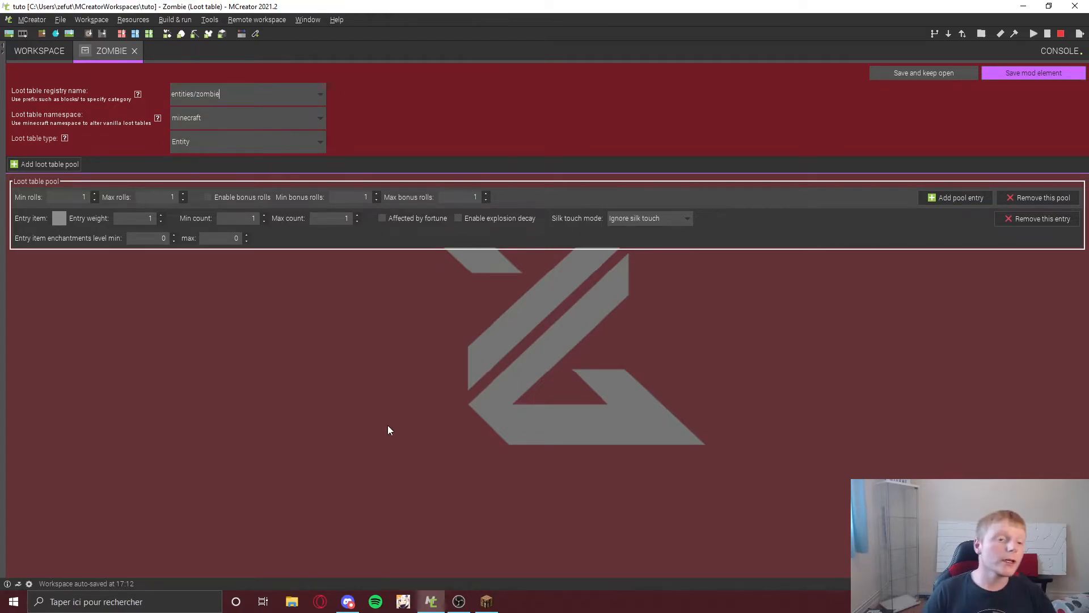
Step: Set min rolls to 0, and set the first entry's item to a zombie head with weight 10
double_click(83, 198)
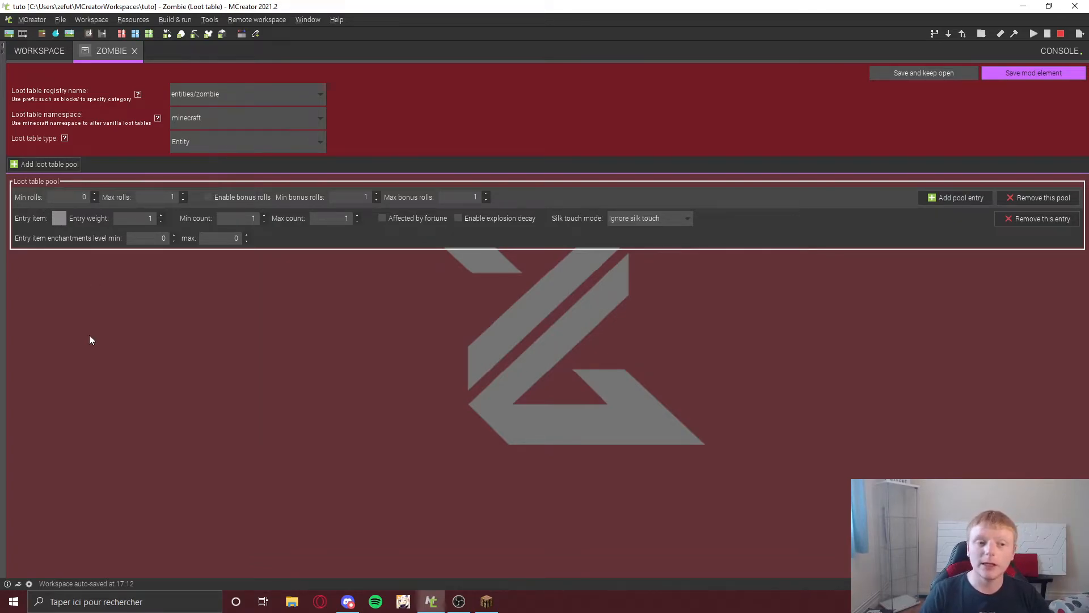
left_click(59, 218)
left_click(492, 194)
type("hea")
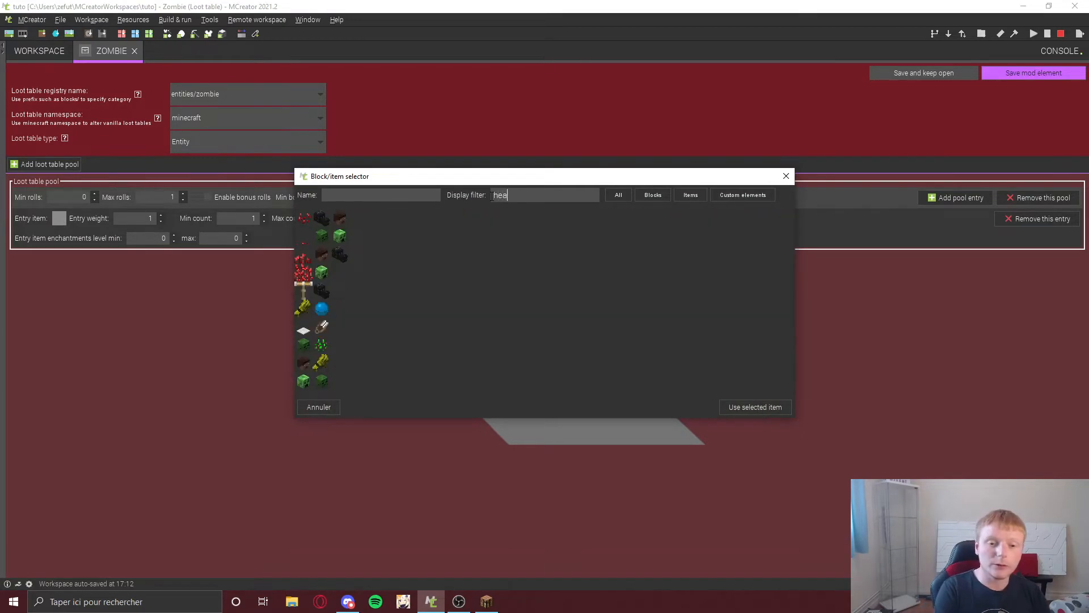
double_click(322, 236)
double_click(151, 218)
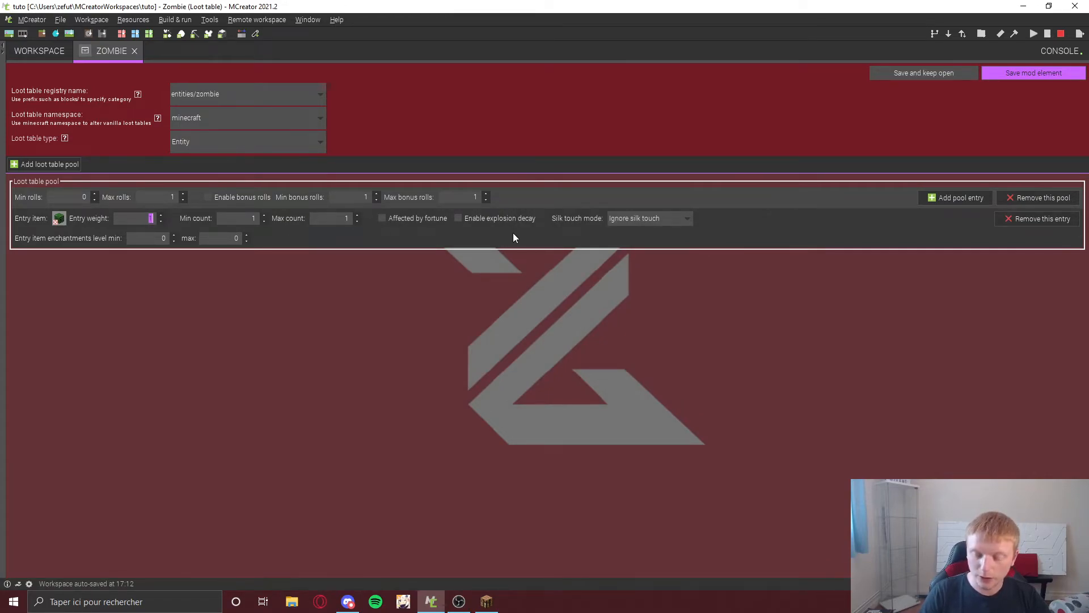
type("10")
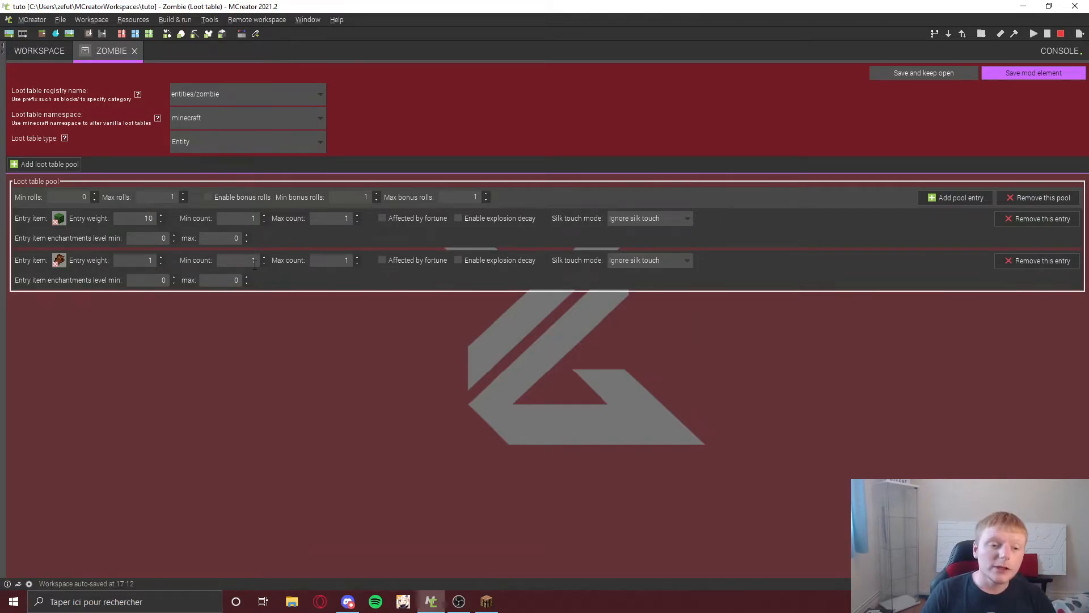
Step: Set the second entry's min count to 20 and max count to 50
left_click(319, 260)
type("50")
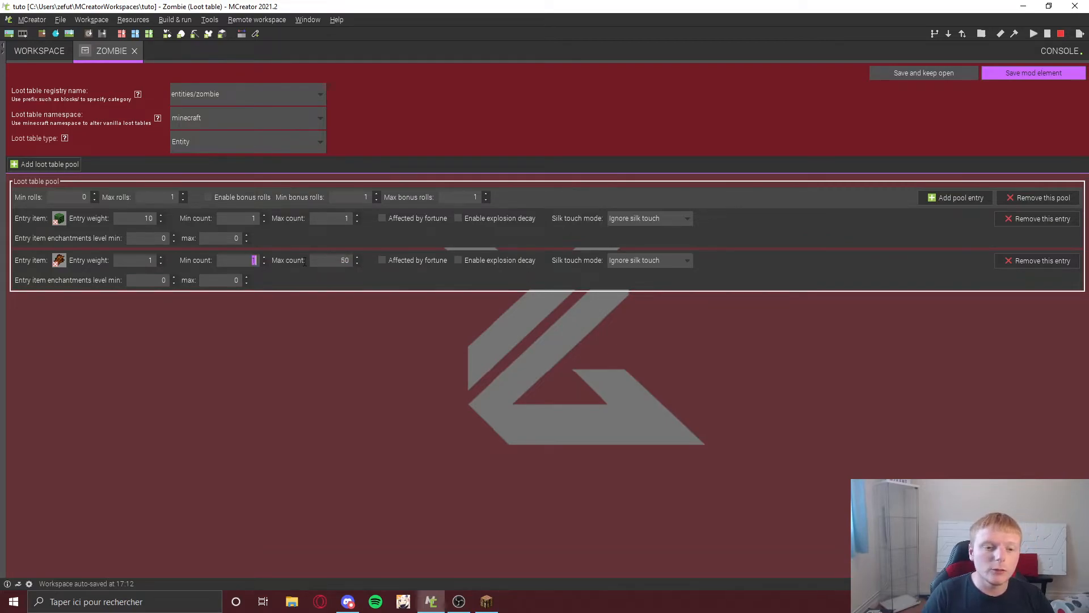
type("20")
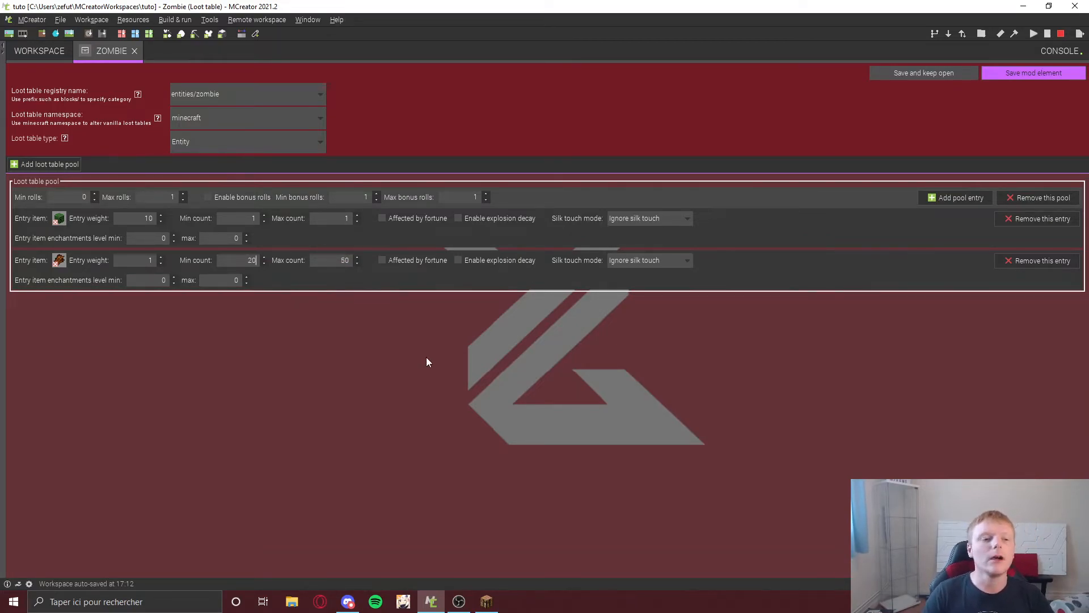
Step: Add a third pool entry and set its item to Bone using the selector filter
left_click(964, 203)
left_click(58, 303)
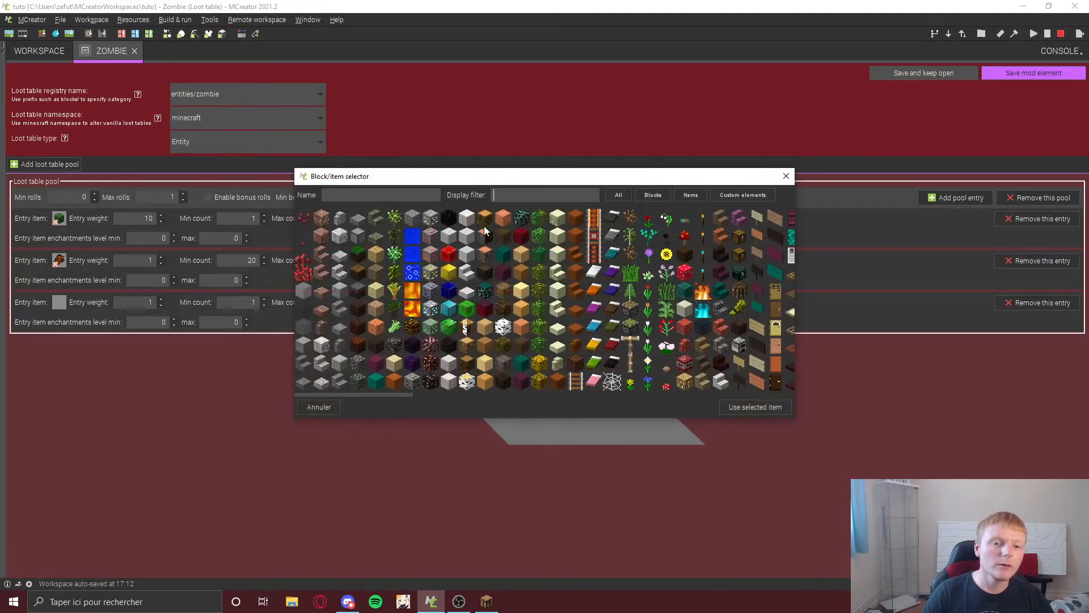
type("bon")
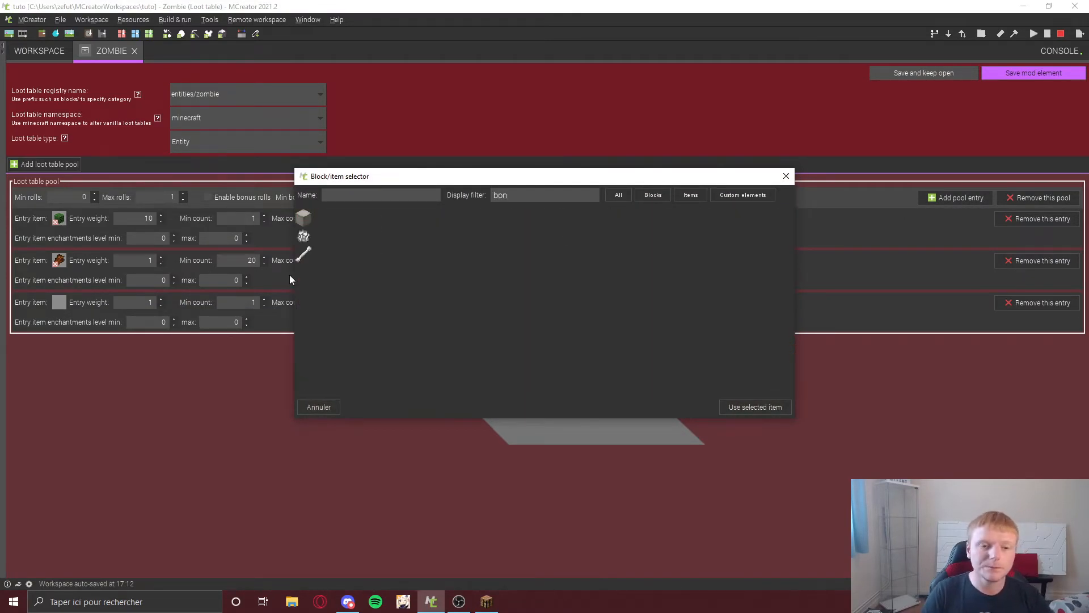
double_click(304, 254)
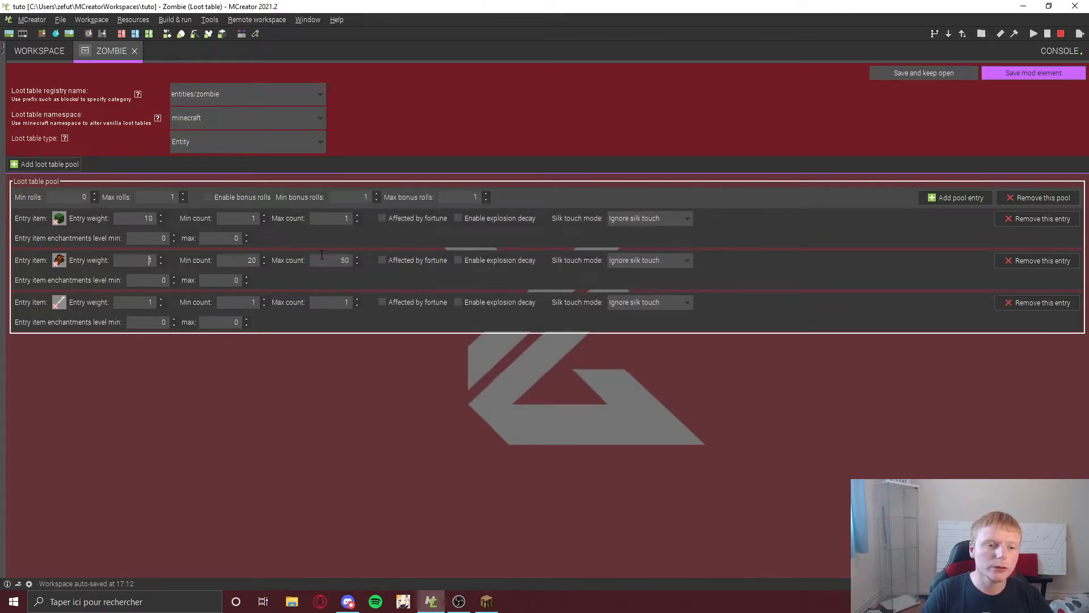
Step: Set the entry weights of the second and third entries to 100
left_click(143, 259)
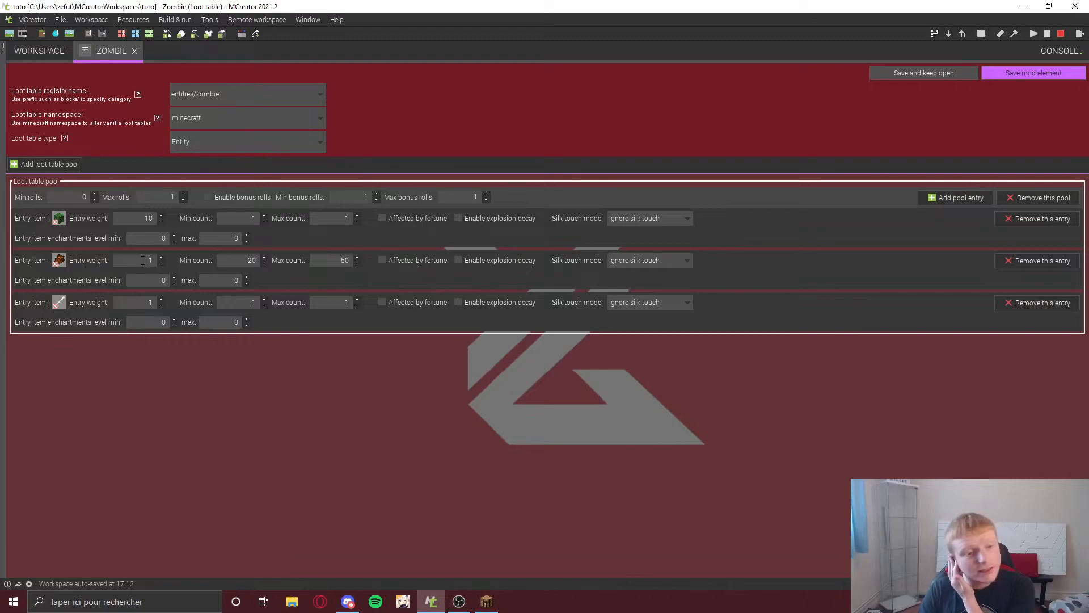
left_click_drag(143, 260, 174, 260)
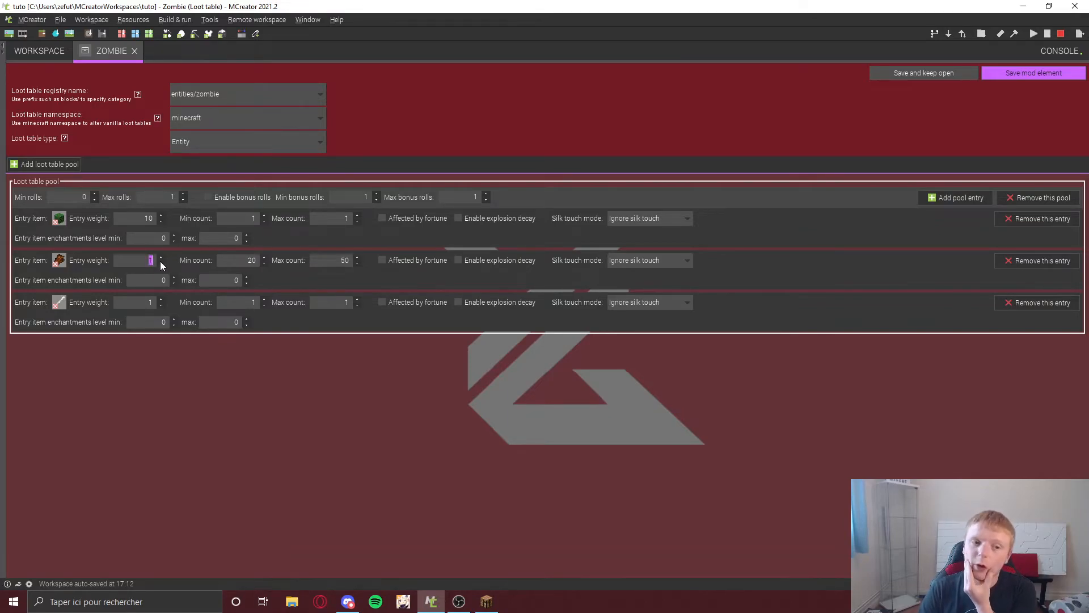
type("100")
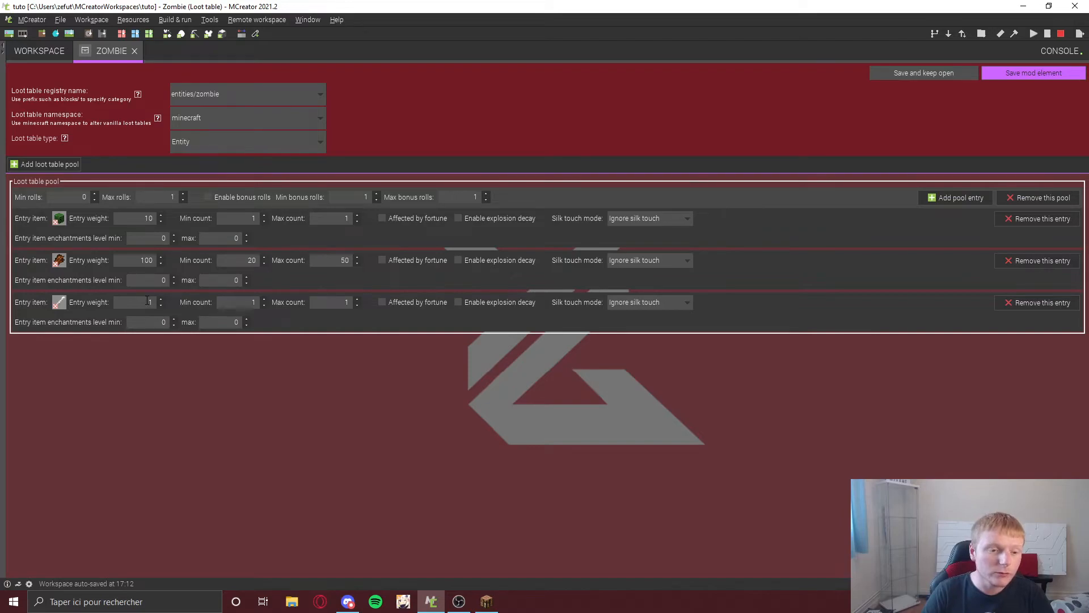
left_click_drag(144, 303, 328, 307)
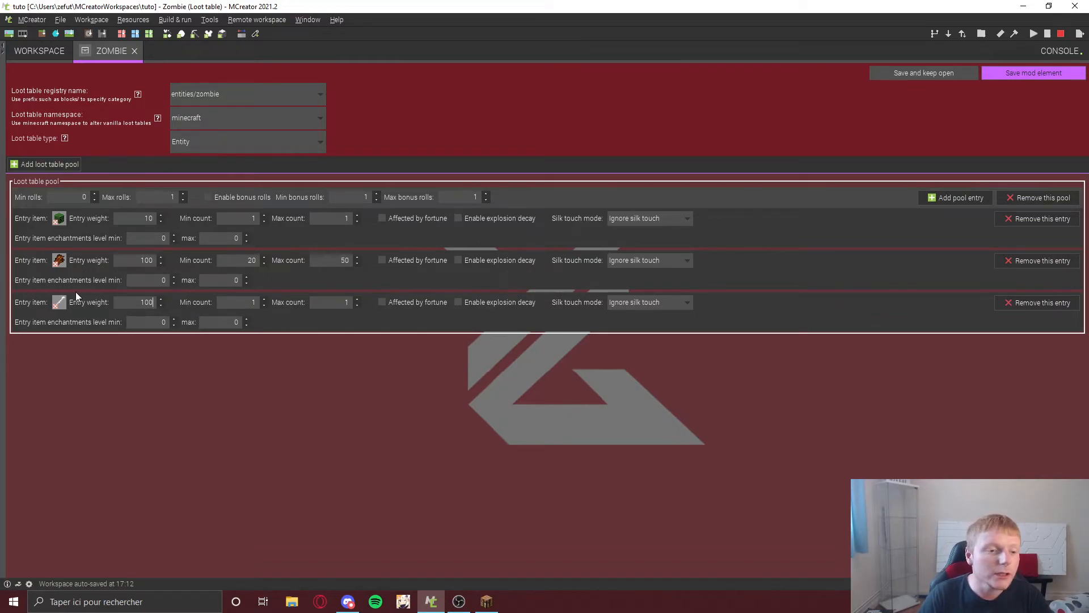
Step: Set the bone entry's min count to 3, edit its max count, and save the loot table
left_click_drag(245, 303, 398, 305)
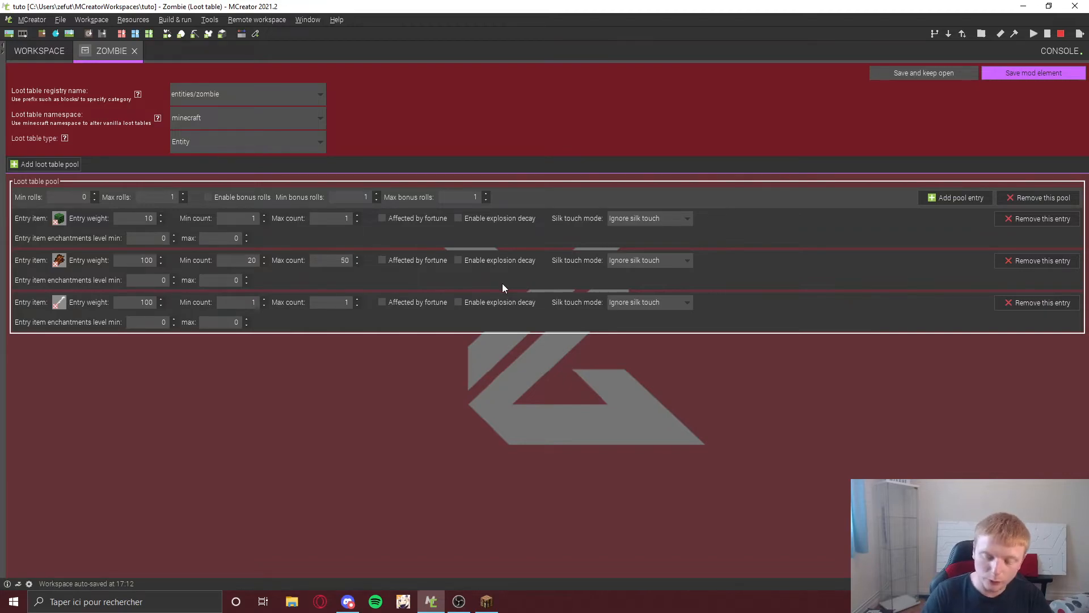
type("3")
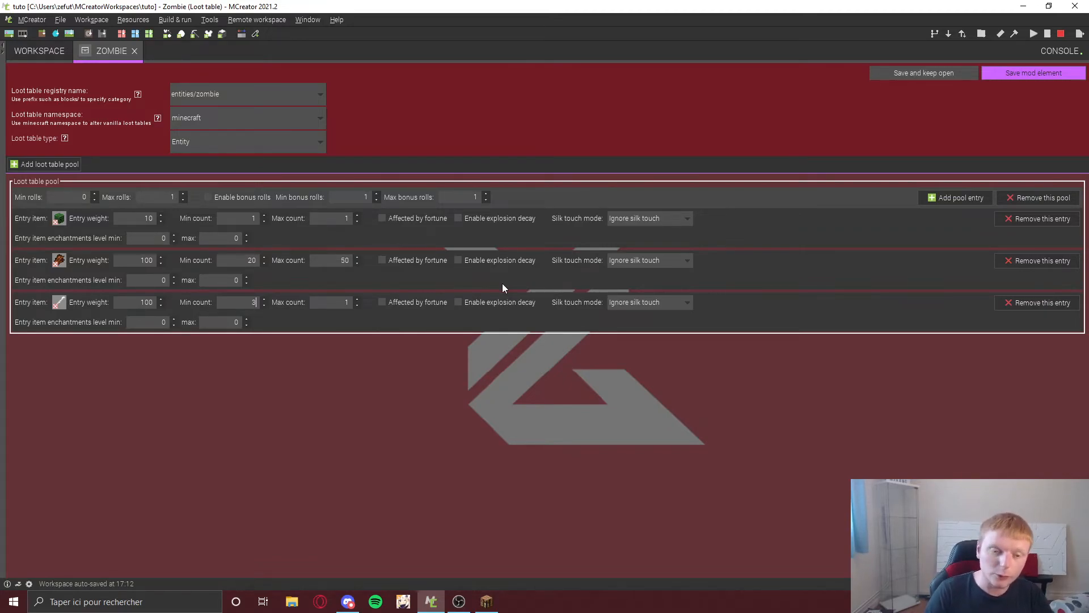
left_click_drag(337, 306, 359, 302)
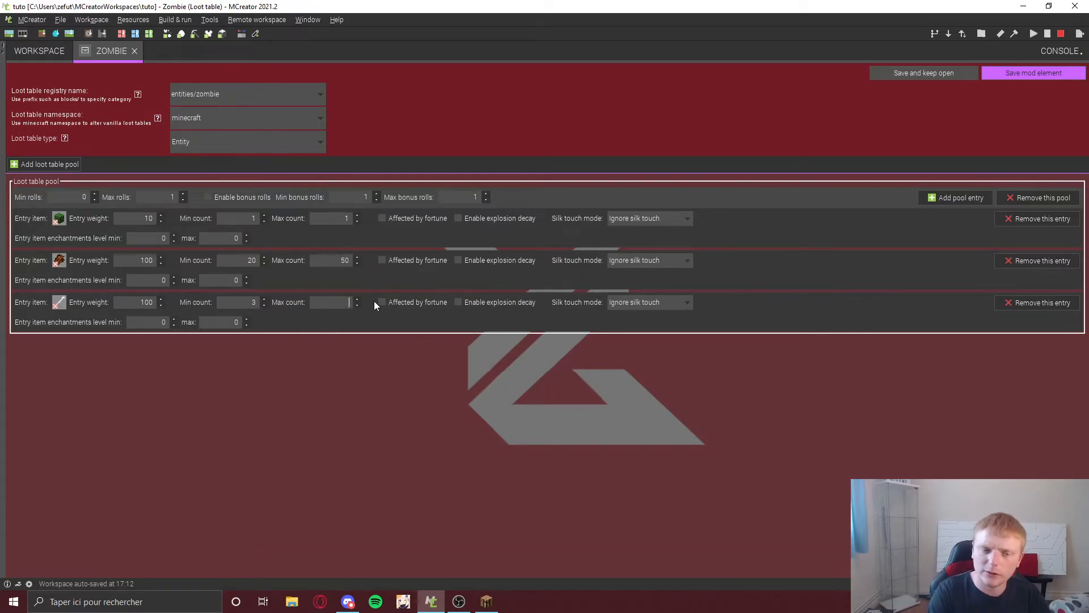
left_click(1033, 71)
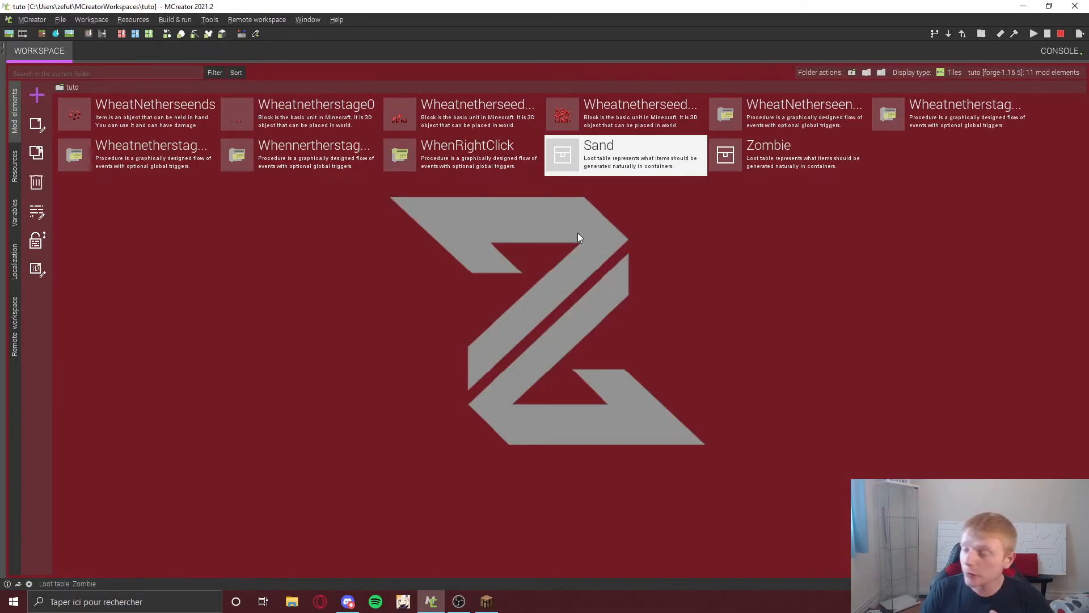
Step: Reopen the Zombie loot table and examine its pool roll, weight and count fields
double_click(779, 164)
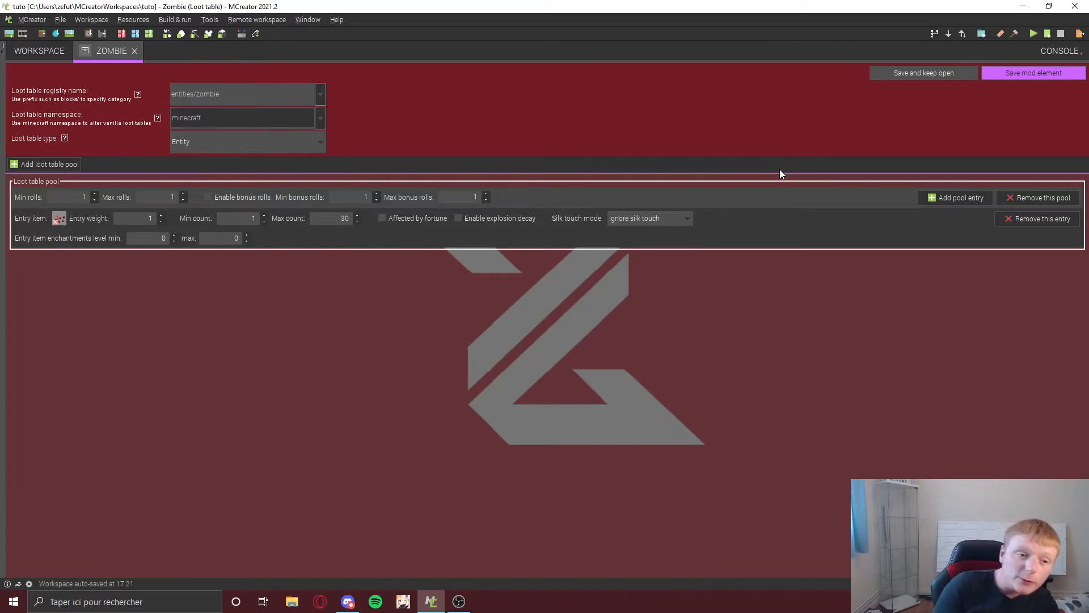
double_click(56, 198)
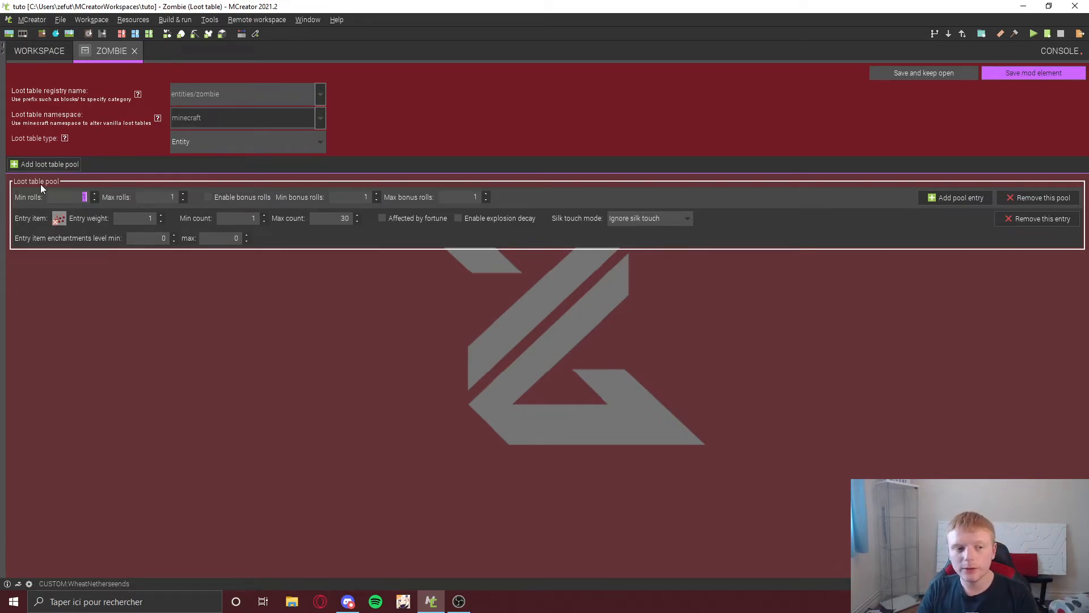
left_click(139, 218)
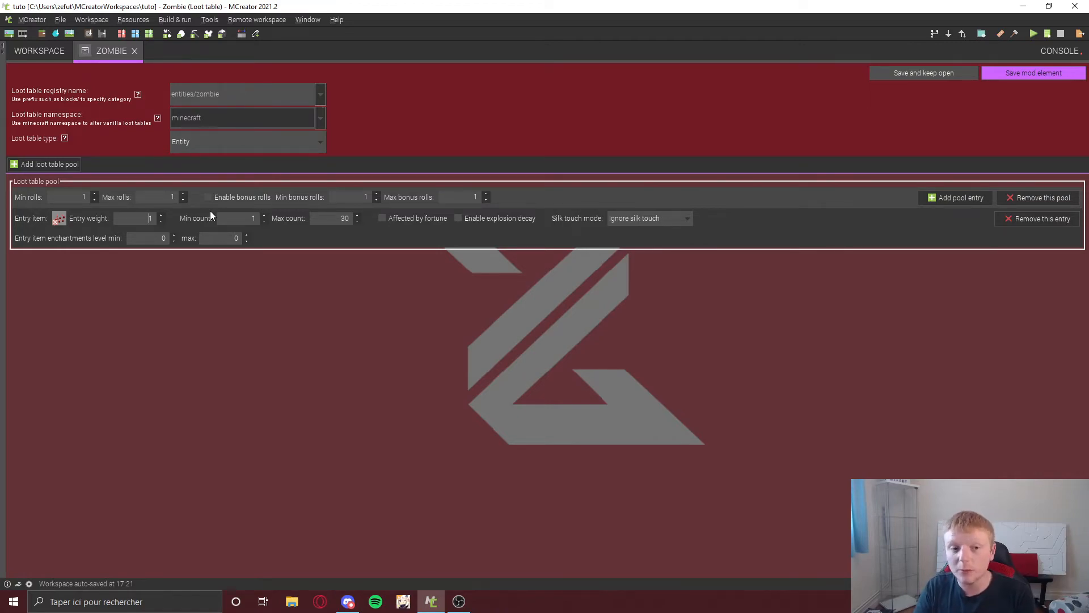
double_click(347, 218)
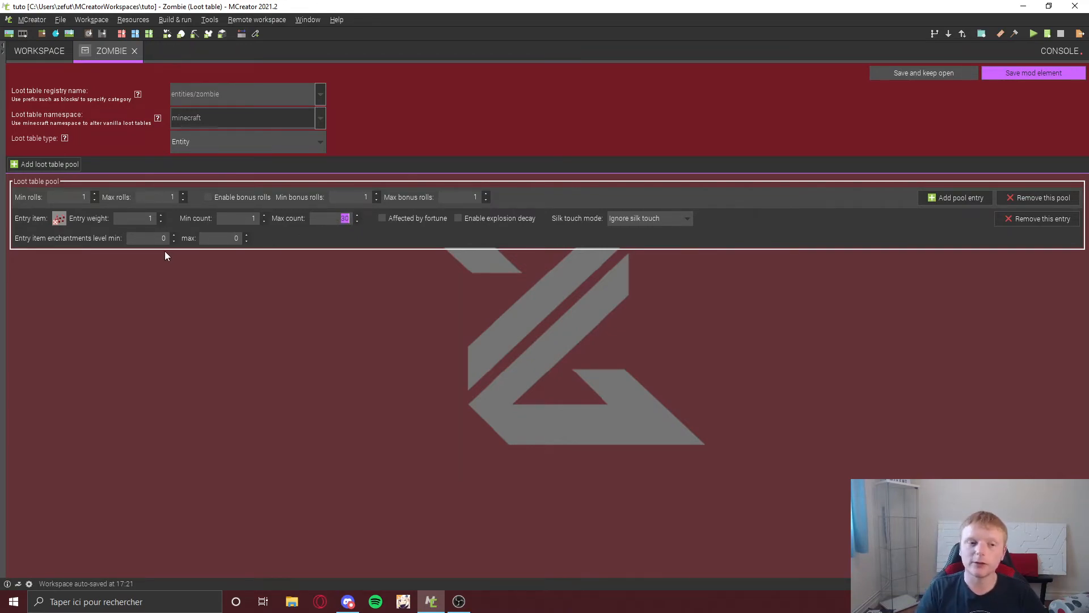
left_click(68, 194)
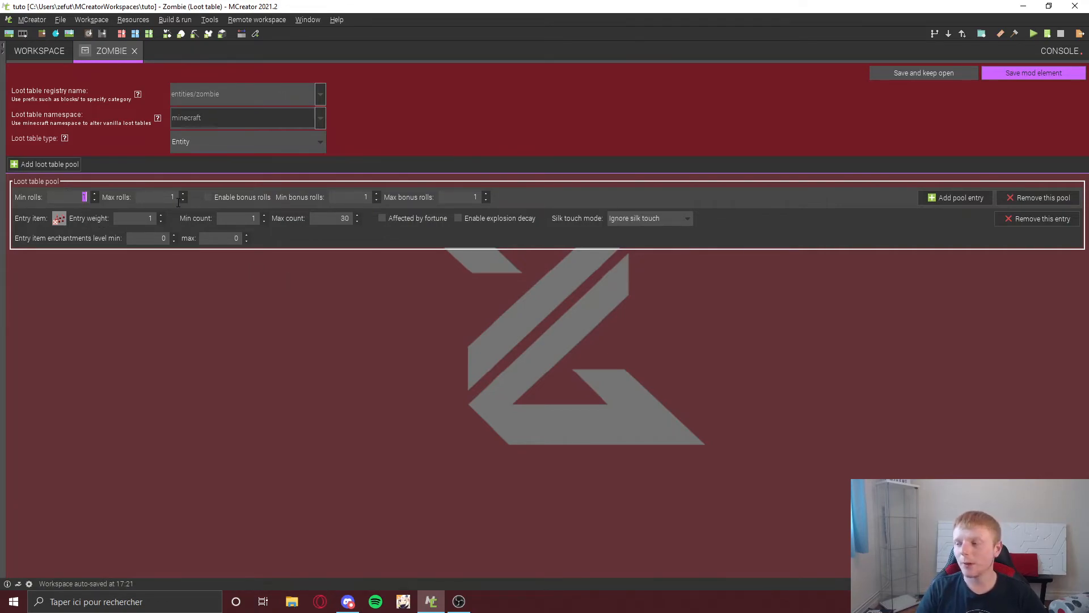